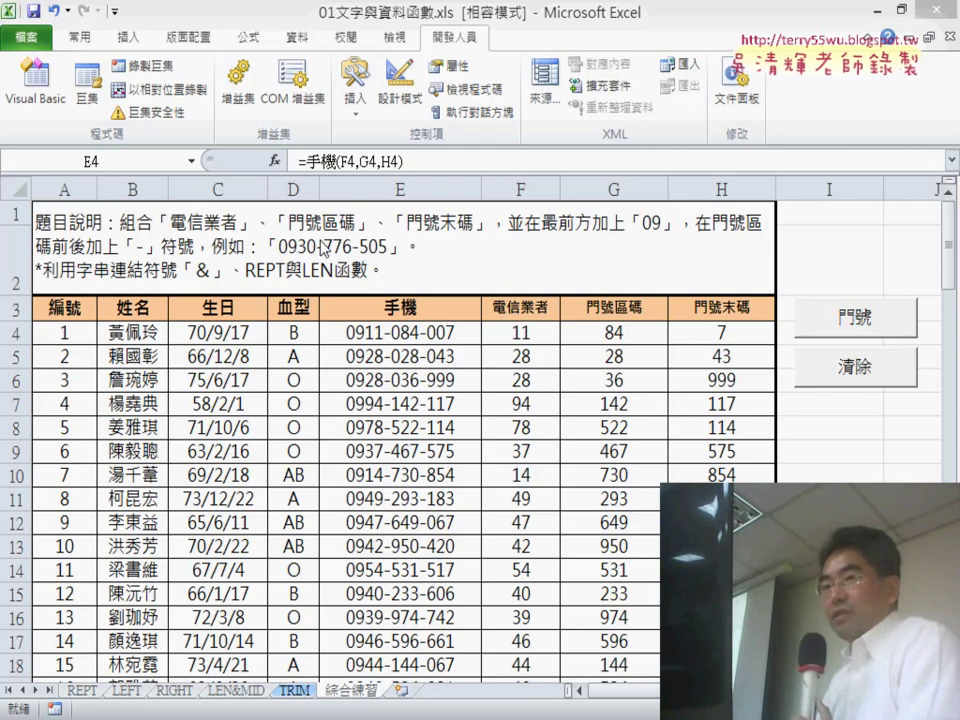
Step: Open the Visual Basic editor from the Developer tab to show the Module1 code
{"action": "left_click", "coordinate": [40, 92]}
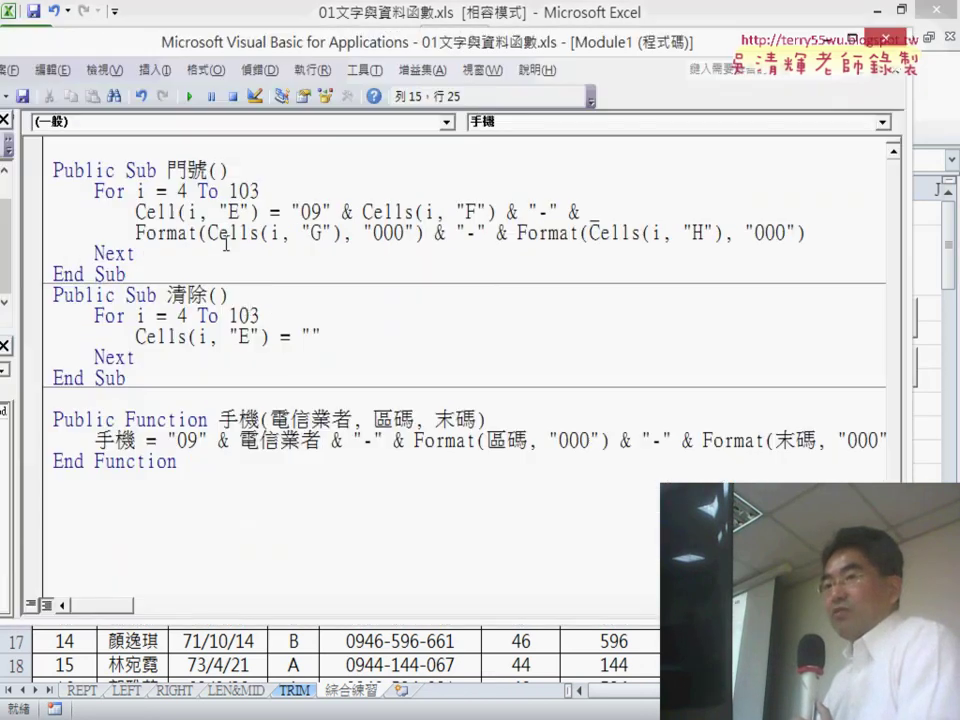
Step: Duplicate the whole Public Function 手機 block directly below its End Function
{"action": "left_click_drag", "start_coordinate": [217, 419], "coordinate": [260, 419]}
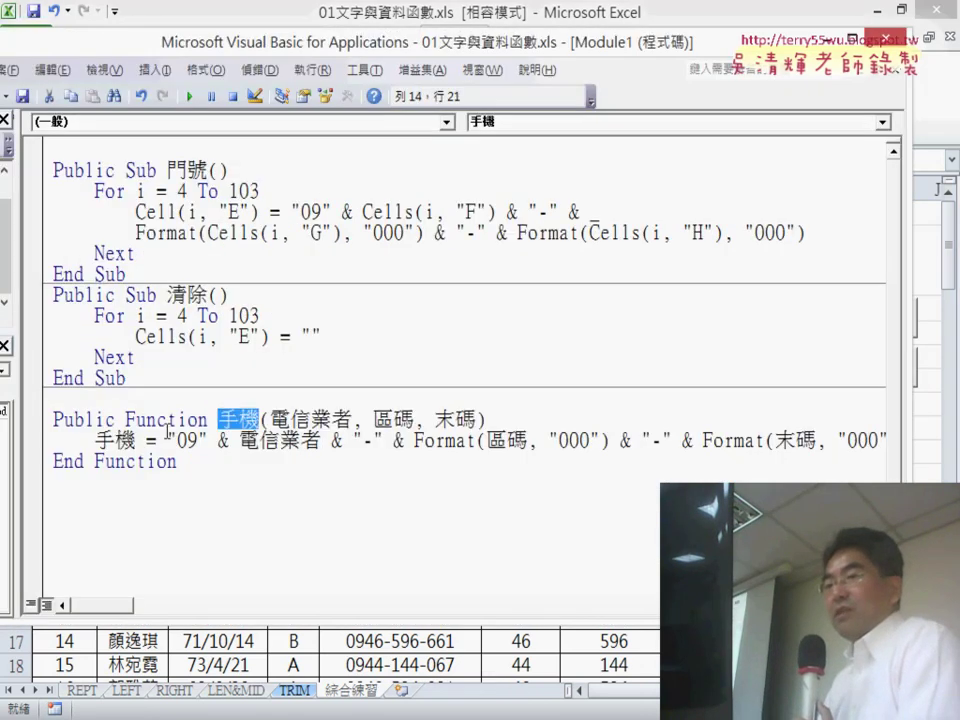
{"action": "left_click_drag", "start_coordinate": [95, 440], "coordinate": [137, 440]}
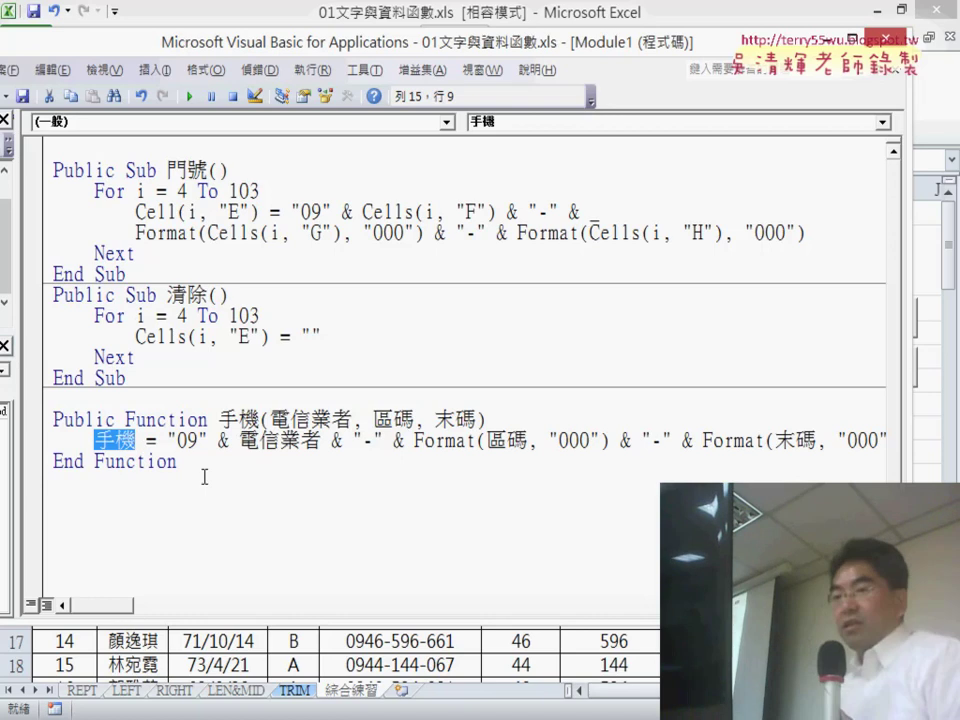
{"action": "mouse_move", "coordinate": [204, 477]}
{"action": "left_mouse_down"}
{"action": "mouse_move", "coordinate": [62, 420]}
{"action": "mouse_move", "coordinate": [73, 505]}
{"action": "left_mouse_up"}
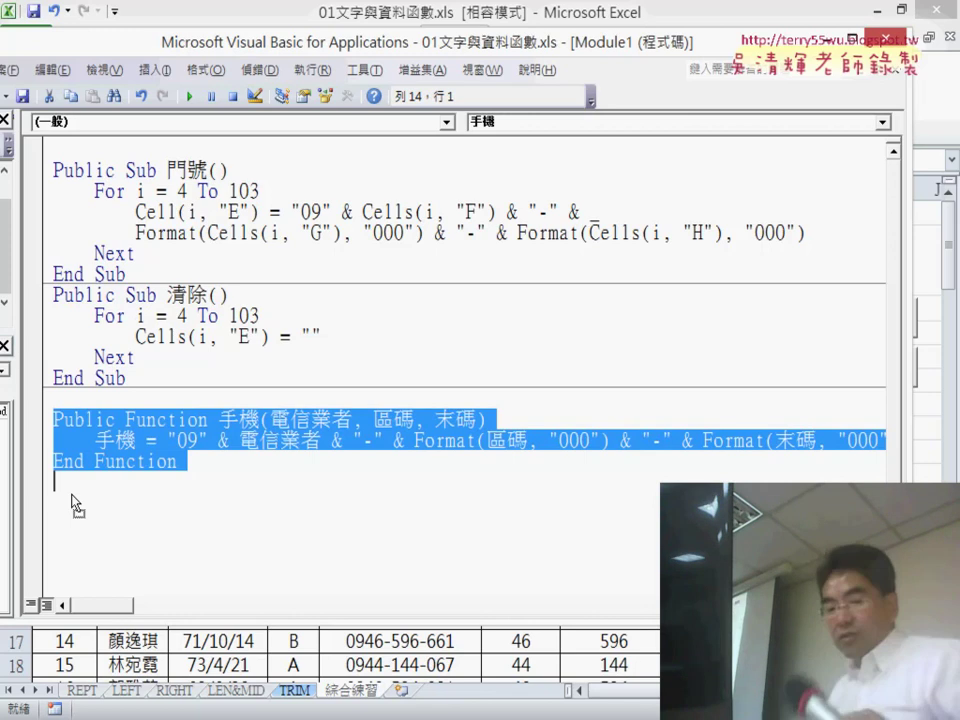
{"action": "left_click_drag", "start_coordinate": [73, 505], "coordinate": [72, 497]}
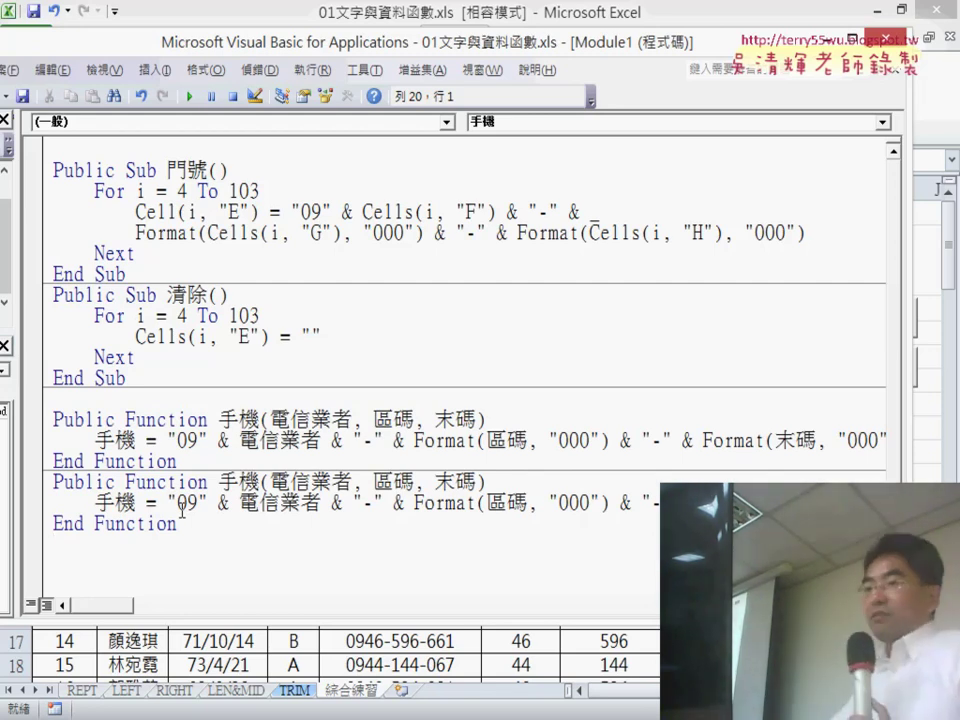
Step: Rename the copied function to 手機範圍 and make its assignment line return 手機範圍
{"action": "left_click", "coordinate": [258, 482]}
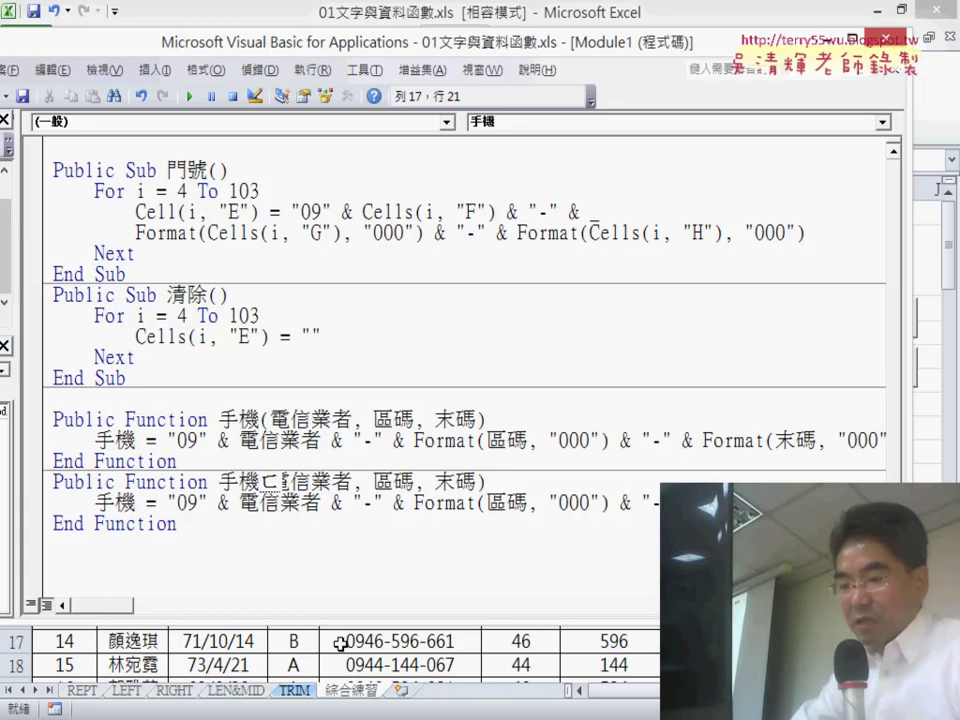
{"action": "type", "text": "泛ㄨ"}
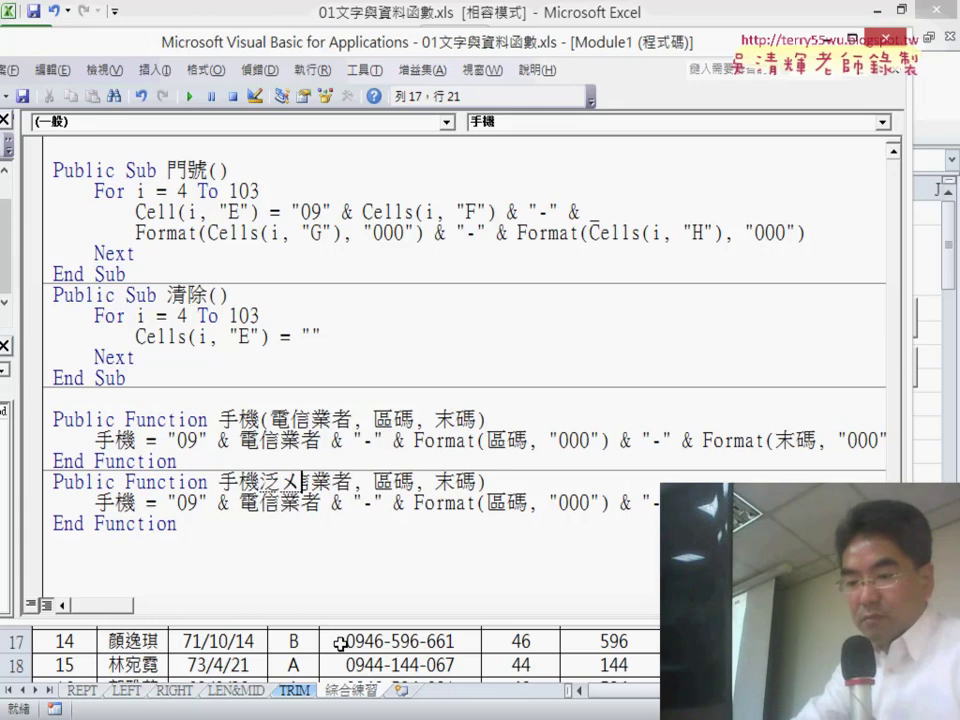
{"action": "type", "text": "範圍(電信"}
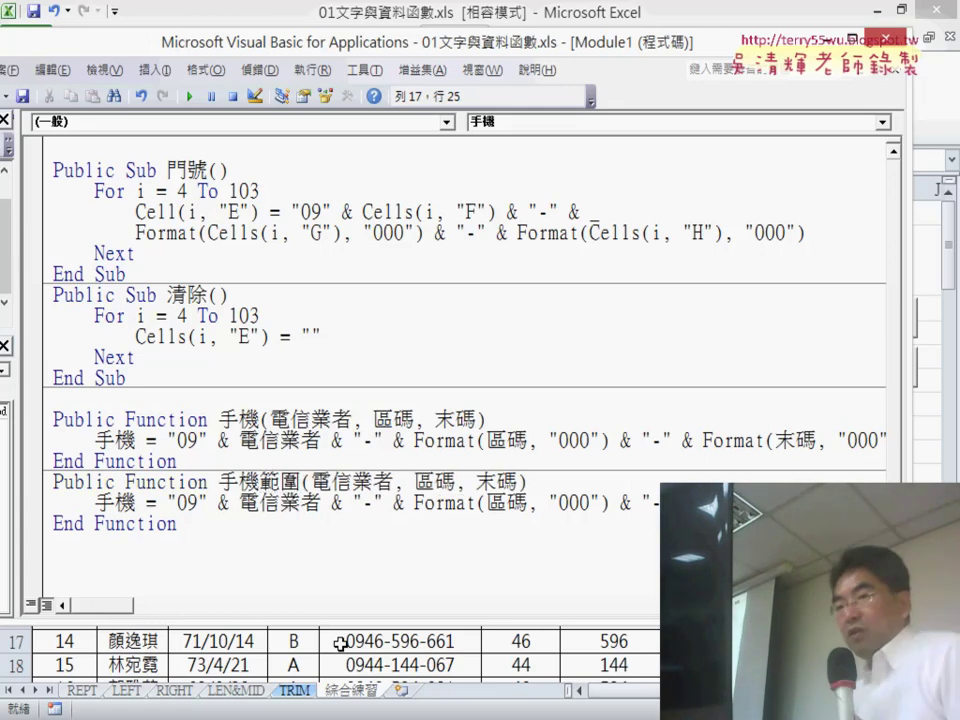
{"action": "left_click_drag", "start_coordinate": [259, 481], "coordinate": [299, 481]}
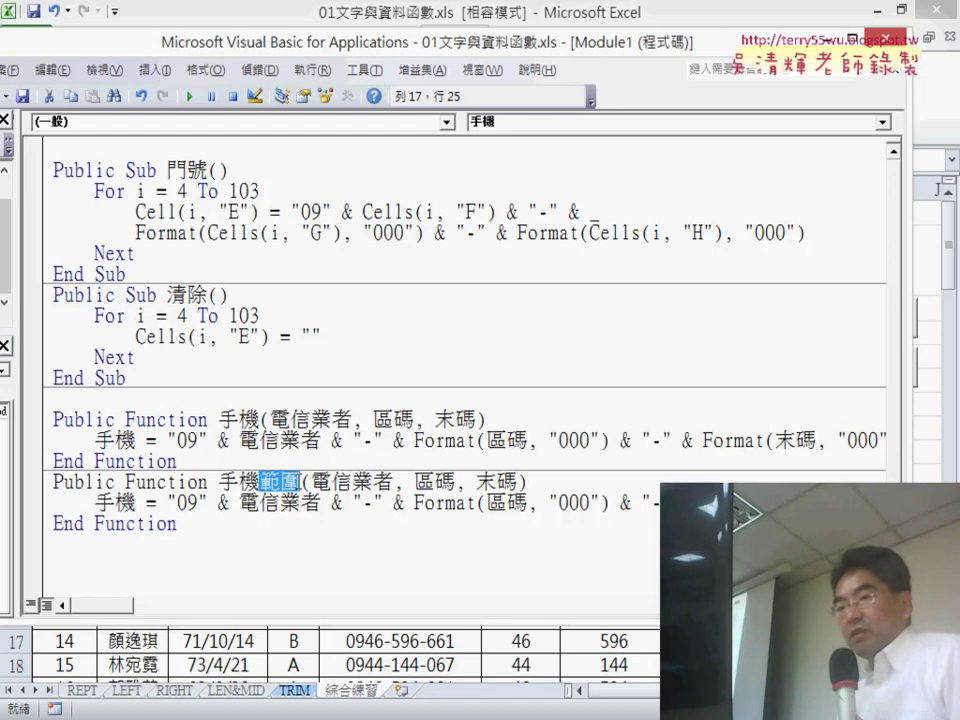
{"action": "key", "text": "ctrl+c"}
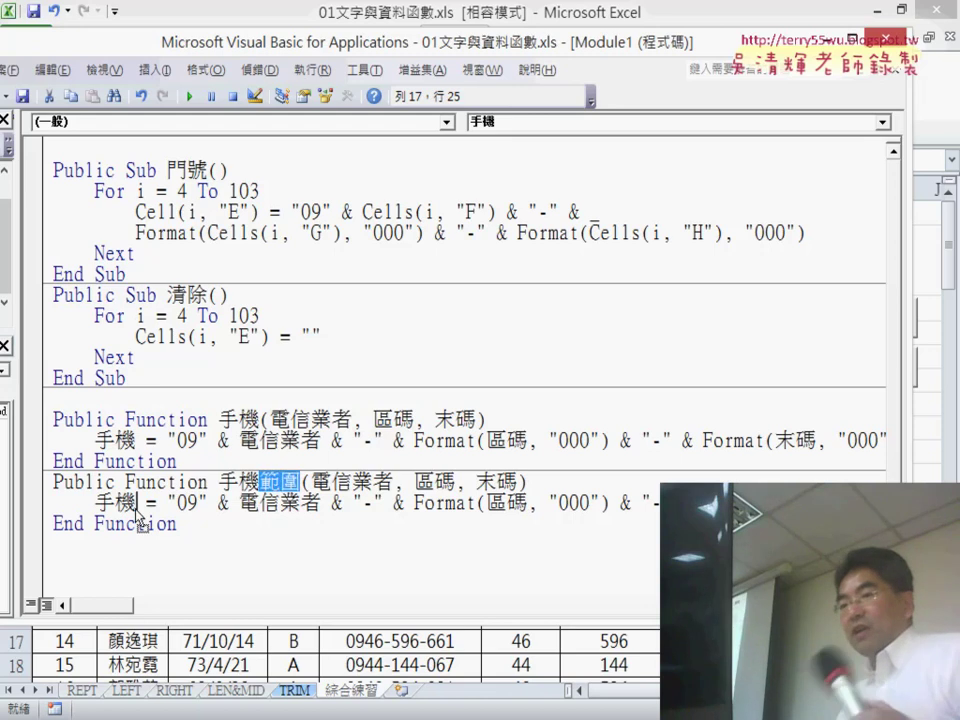
{"action": "left_click", "coordinate": [137, 503]}
{"action": "key", "text": "ctrl+v"}
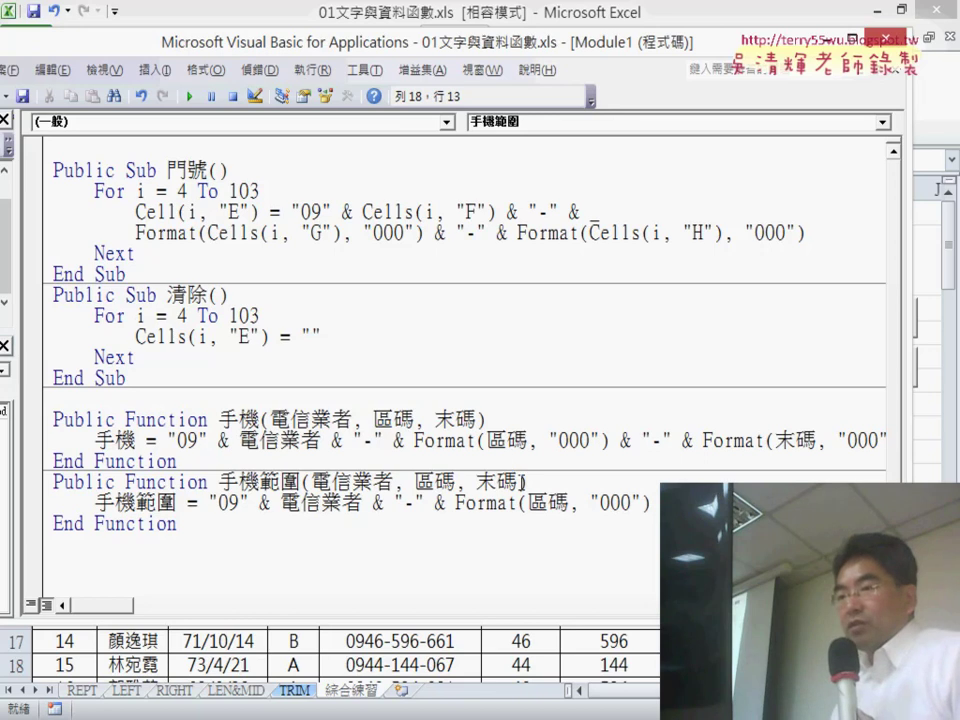
Step: Drop the 區碼 and 末碼 parameters, leaving a single 電信業者範圍 parameter, then return to the worksheet
{"action": "left_click_drag", "start_coordinate": [521, 483], "coordinate": [394, 481]}
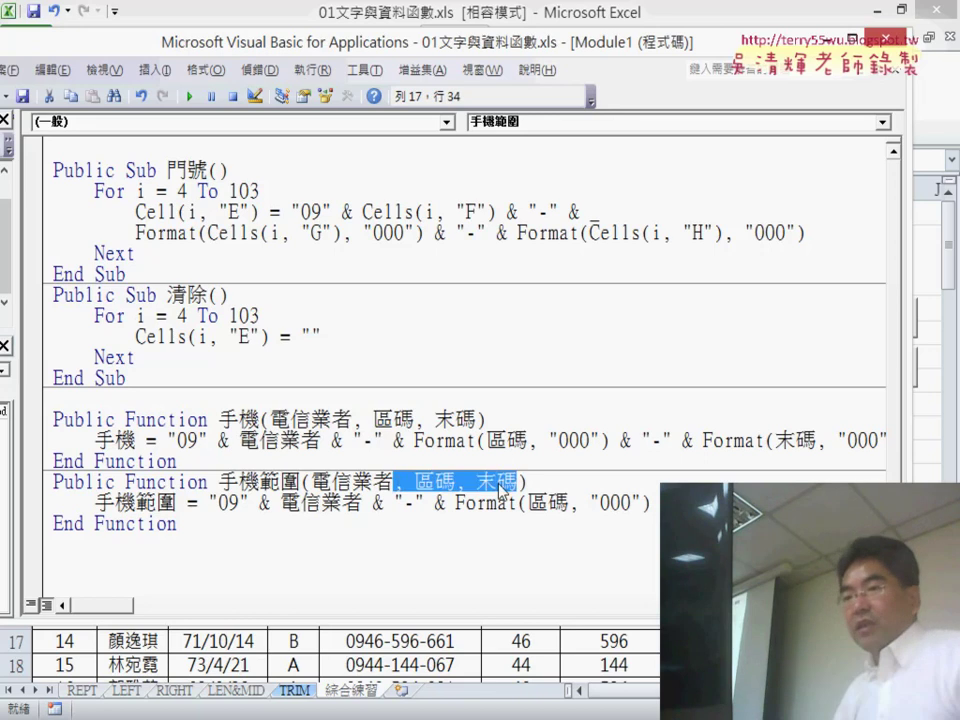
{"action": "key", "text": "Delete"}
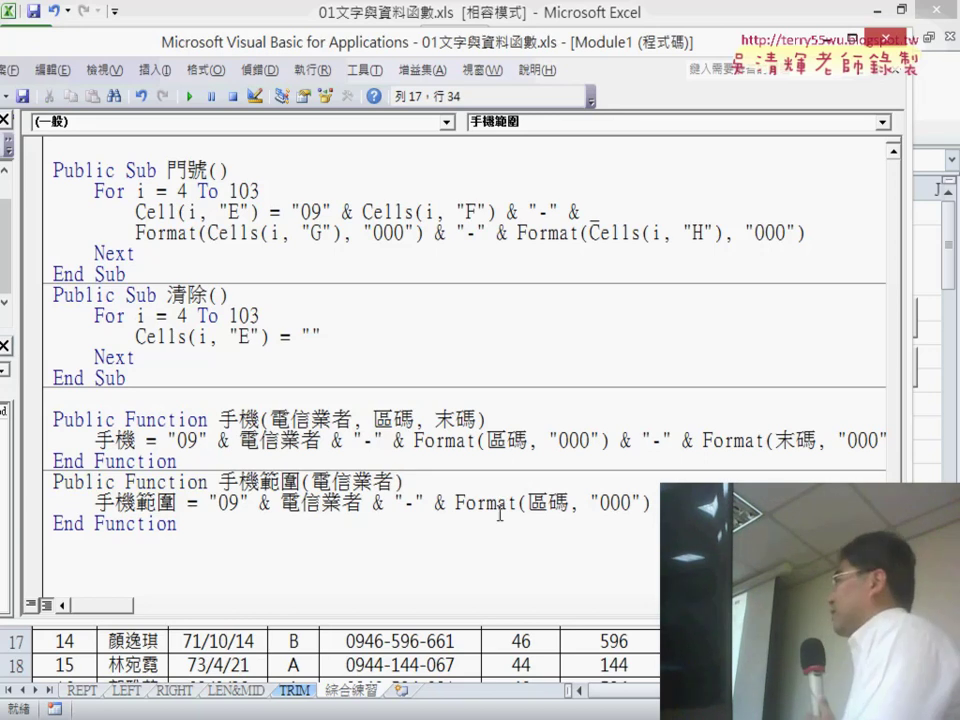
{"action": "left_click_drag", "start_coordinate": [259, 481], "coordinate": [397, 483]}
{"action": "left_click", "coordinate": [549, 502]}
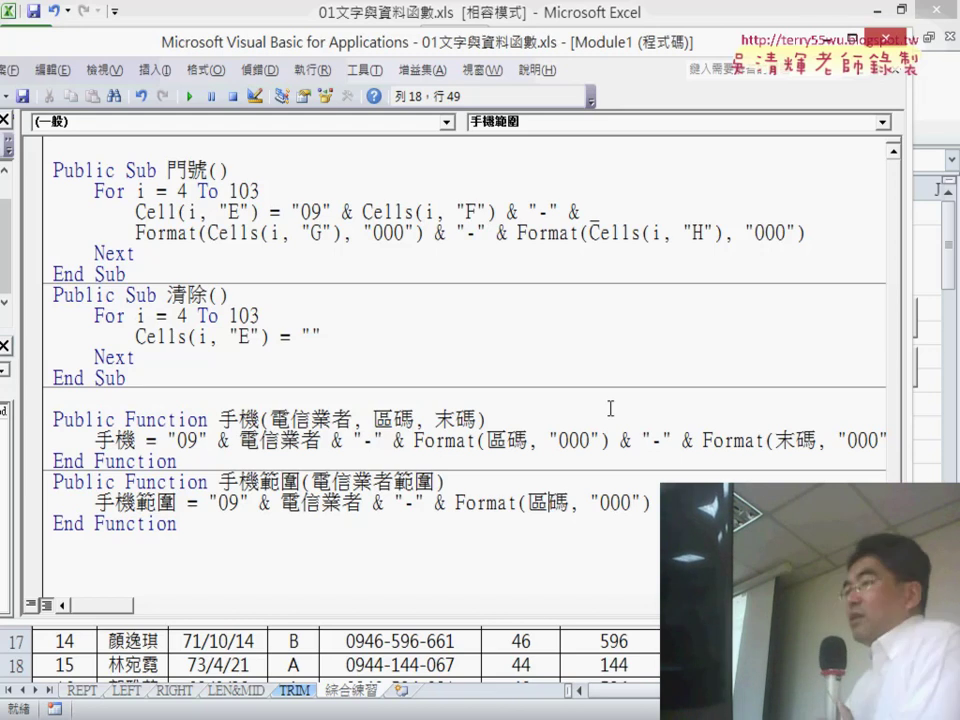
{"action": "left_click", "coordinate": [846, 42]}
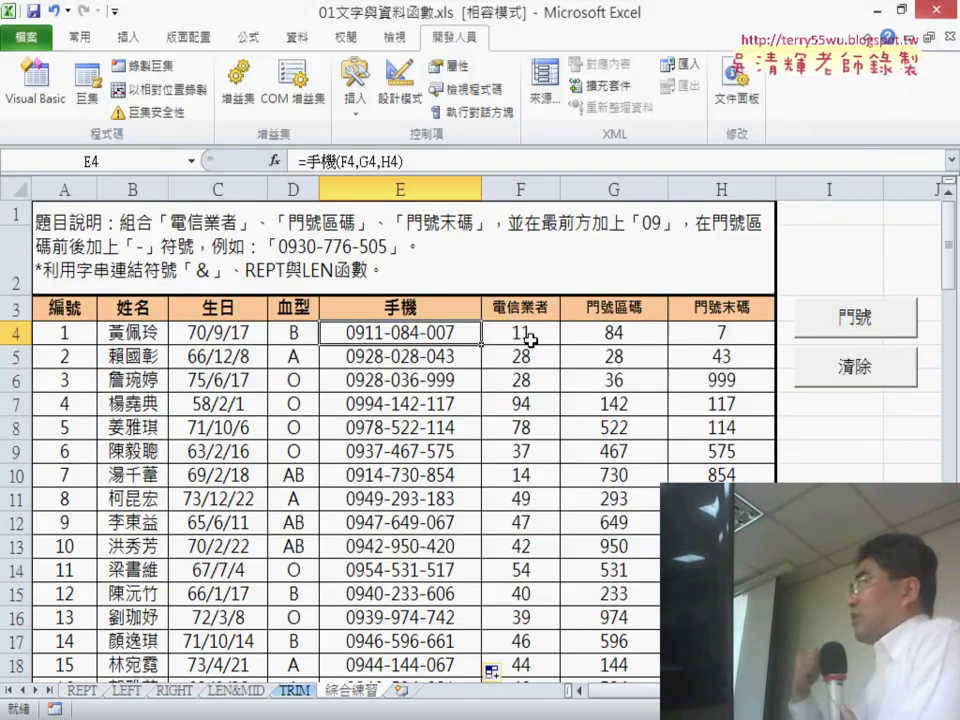
Step: Mark up the table in red ink, outlining F4:H4 and numbering the three source columns 1–3
{"action": "left_click_drag", "start_coordinate": [522, 335], "coordinate": [721, 332]}
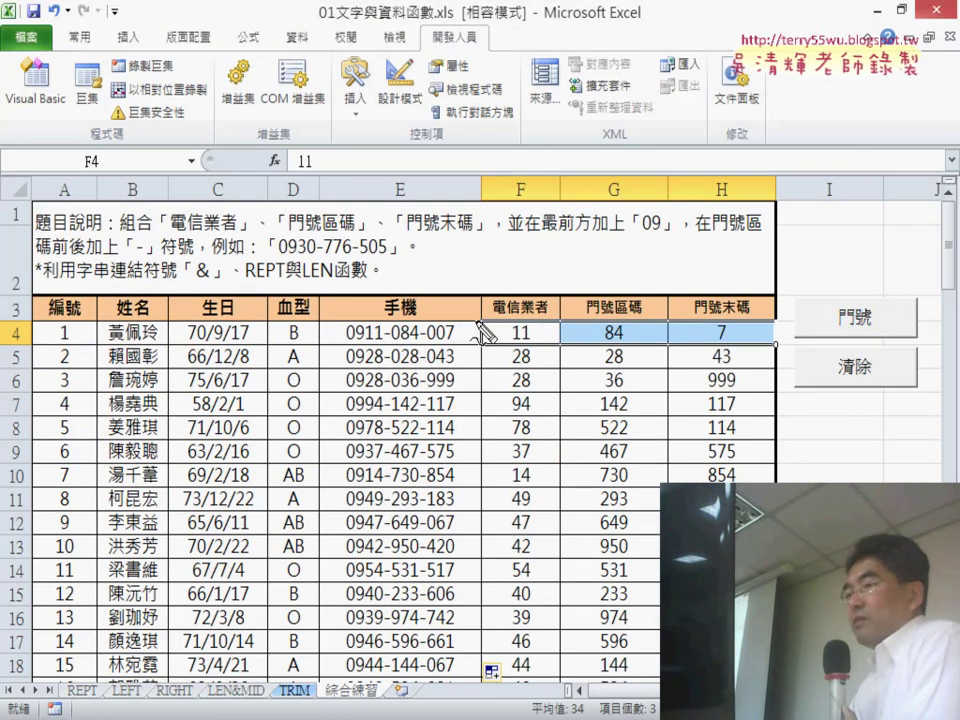
{"action": "mouse_move", "coordinate": [475, 323]}
{"action": "left_mouse_down"}
{"action": "mouse_move", "coordinate": [475, 348]}
{"action": "mouse_move", "coordinate": [740, 316]}
{"action": "mouse_move", "coordinate": [480, 346]}
{"action": "left_mouse_up"}
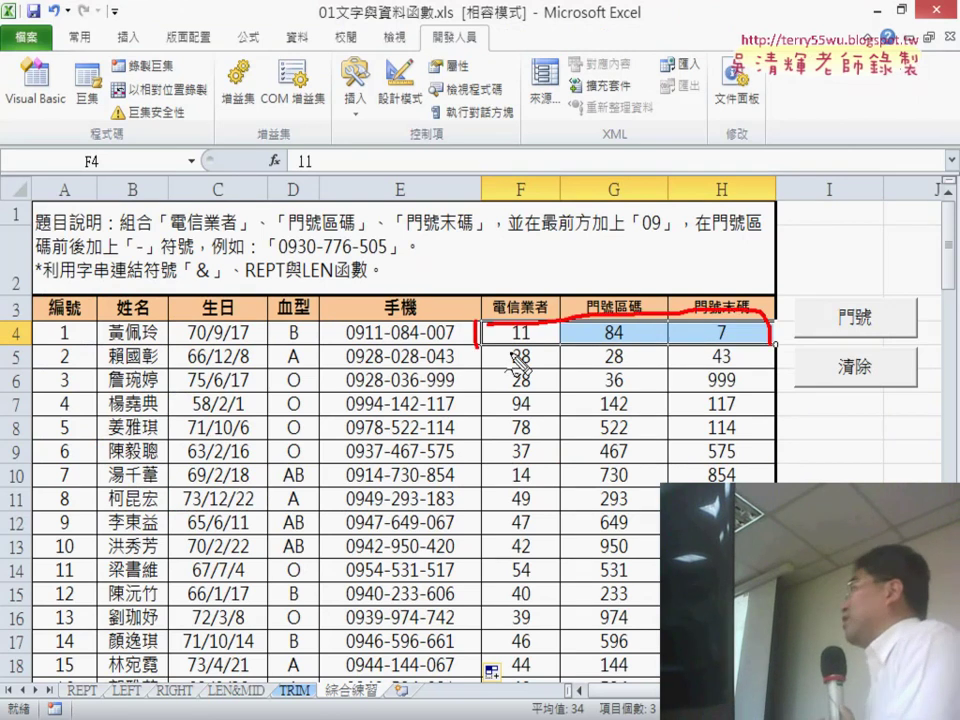
{"action": "left_click_drag", "start_coordinate": [558, 288], "coordinate": [572, 405]}
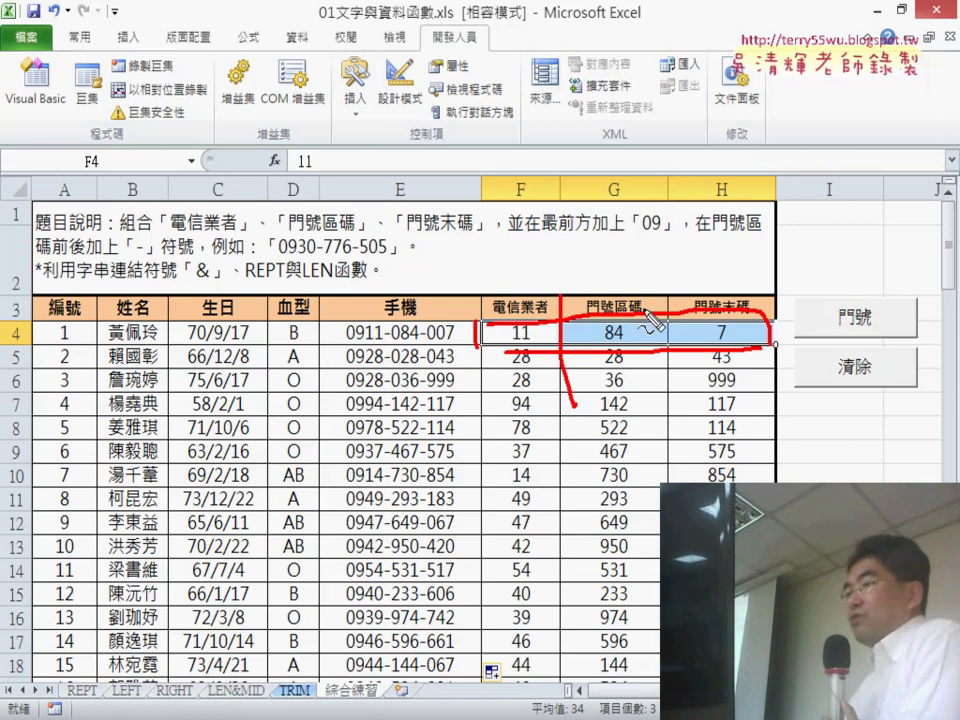
{"action": "left_click_drag", "start_coordinate": [658, 285], "coordinate": [675, 398]}
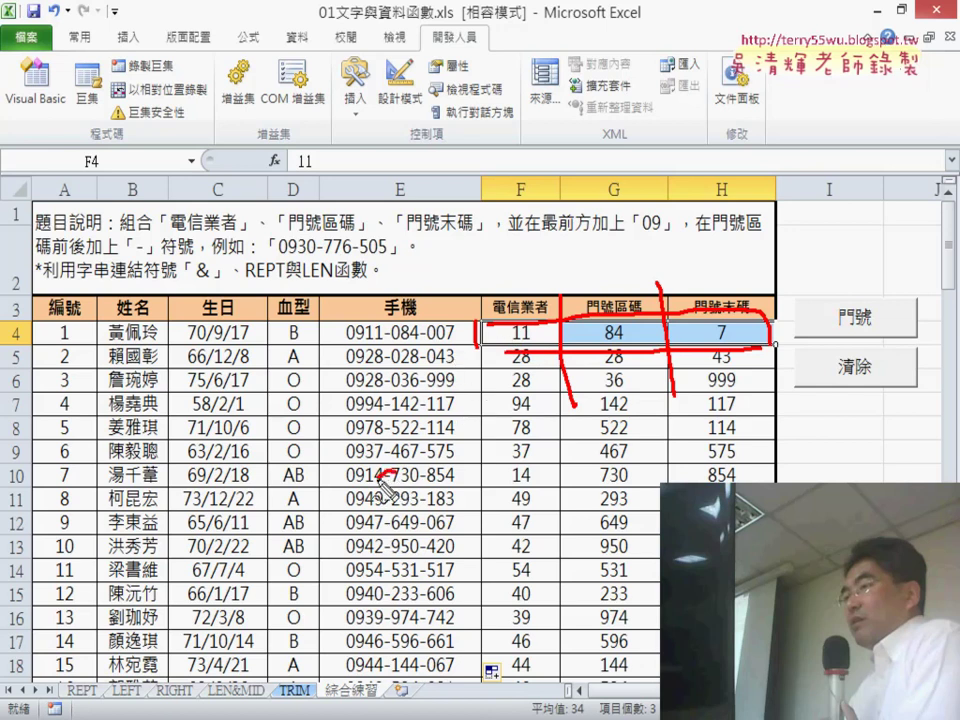
{"action": "left_click_drag", "start_coordinate": [398, 484], "coordinate": [405, 504]}
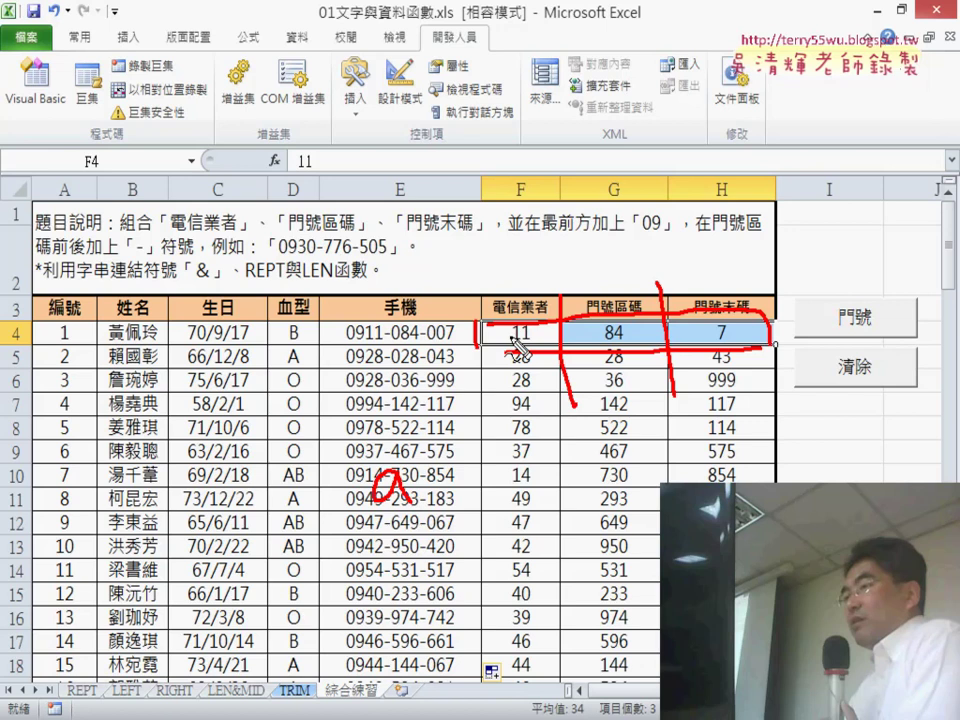
{"action": "left_click_drag", "start_coordinate": [437, 348], "coordinate": [442, 325]}
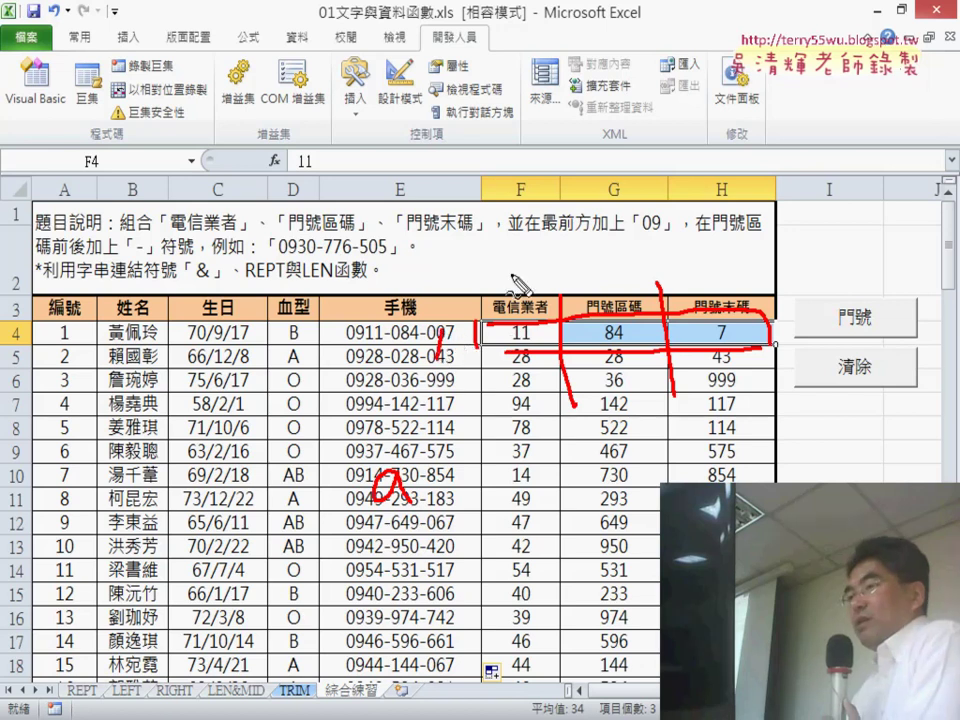
{"action": "left_click_drag", "start_coordinate": [516, 271], "coordinate": [516, 291]}
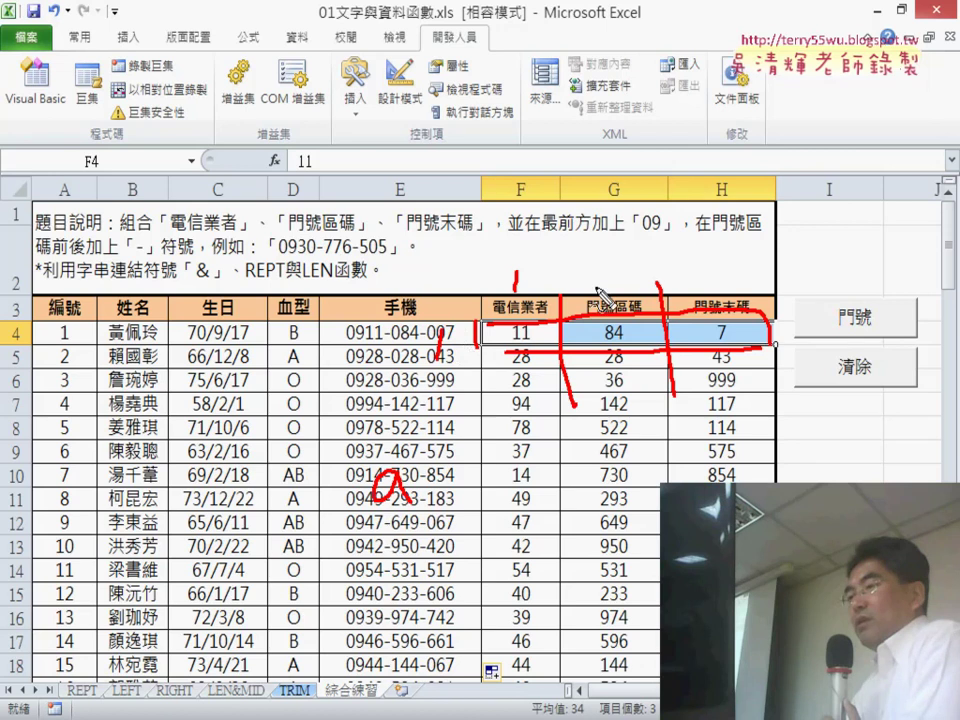
{"action": "left_click_drag", "start_coordinate": [604, 277], "coordinate": [630, 292]}
{"action": "left_click_drag", "start_coordinate": [720, 287], "coordinate": [724, 313]}
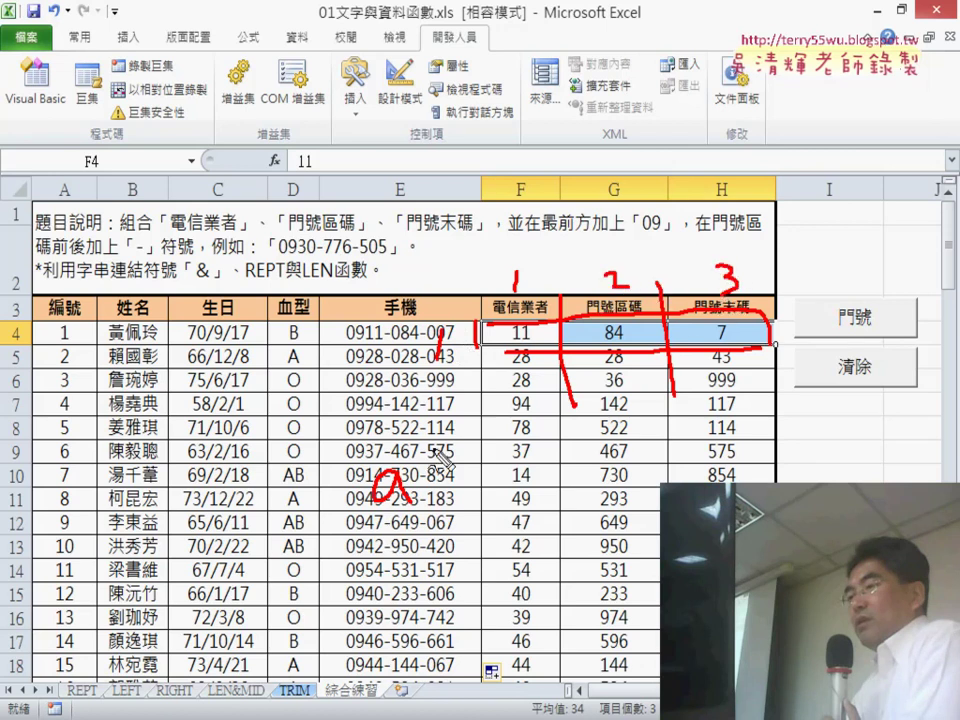
Step: Handwrite a(1, 1)-style index notes over the table in red ink
{"action": "left_click_drag", "start_coordinate": [432, 476], "coordinate": [430, 505]}
{"action": "mouse_move", "coordinate": [447, 460]}
{"action": "left_mouse_down"}
{"action": "mouse_move", "coordinate": [458, 500]}
{"action": "mouse_move", "coordinate": [492, 497]}
{"action": "left_mouse_up"}
{"action": "left_click_drag", "start_coordinate": [514, 455], "coordinate": [516, 505]}
{"action": "left_click_drag", "start_coordinate": [372, 519], "coordinate": [548, 514]}
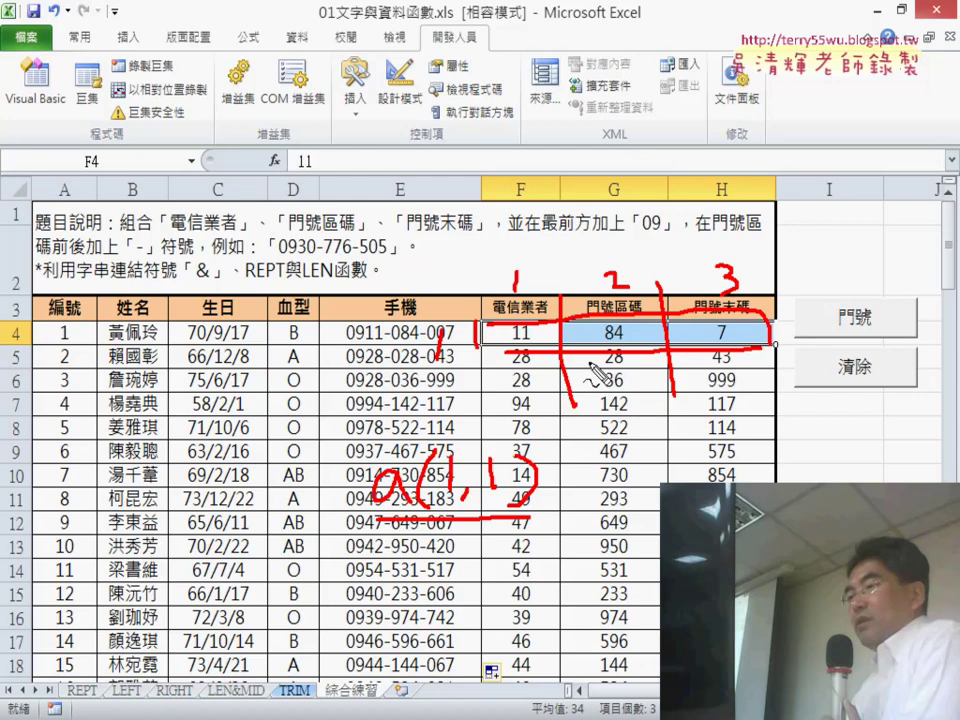
{"action": "mouse_move", "coordinate": [614, 478]}
{"action": "left_mouse_down"}
{"action": "mouse_move", "coordinate": [612, 495]}
{"action": "mouse_move", "coordinate": [626, 502]}
{"action": "left_mouse_up"}
{"action": "left_click_drag", "start_coordinate": [666, 470], "coordinate": [660, 505]}
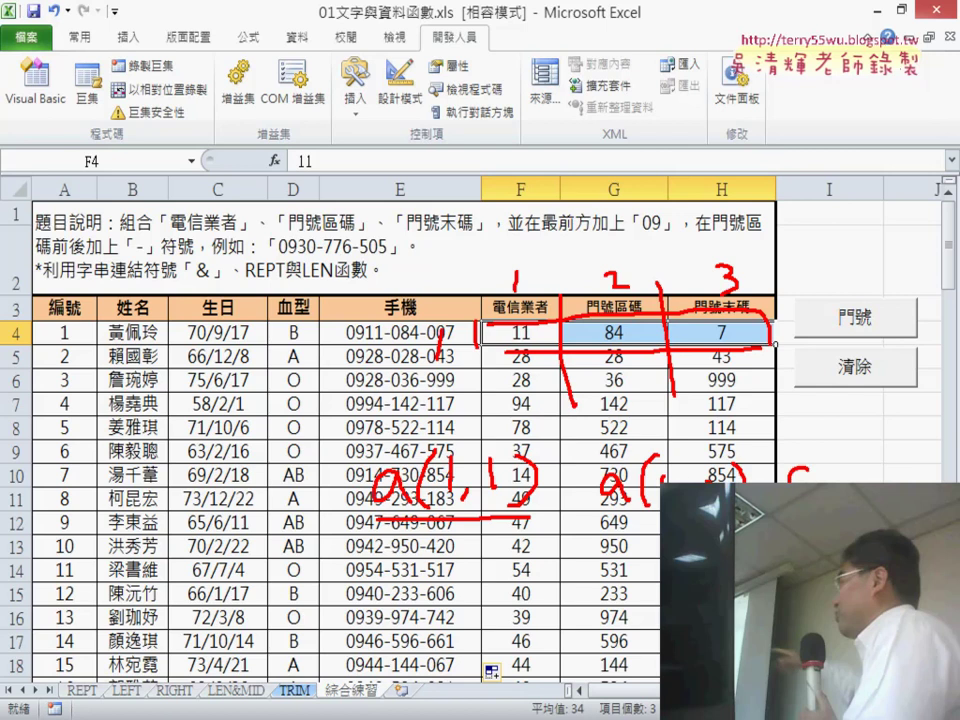
{"action": "left_click_drag", "start_coordinate": [812, 462], "coordinate": [810, 487]}
{"action": "left_click_drag", "start_coordinate": [843, 440], "coordinate": [836, 482]}
{"action": "left_click_drag", "start_coordinate": [879, 452], "coordinate": [895, 476]}
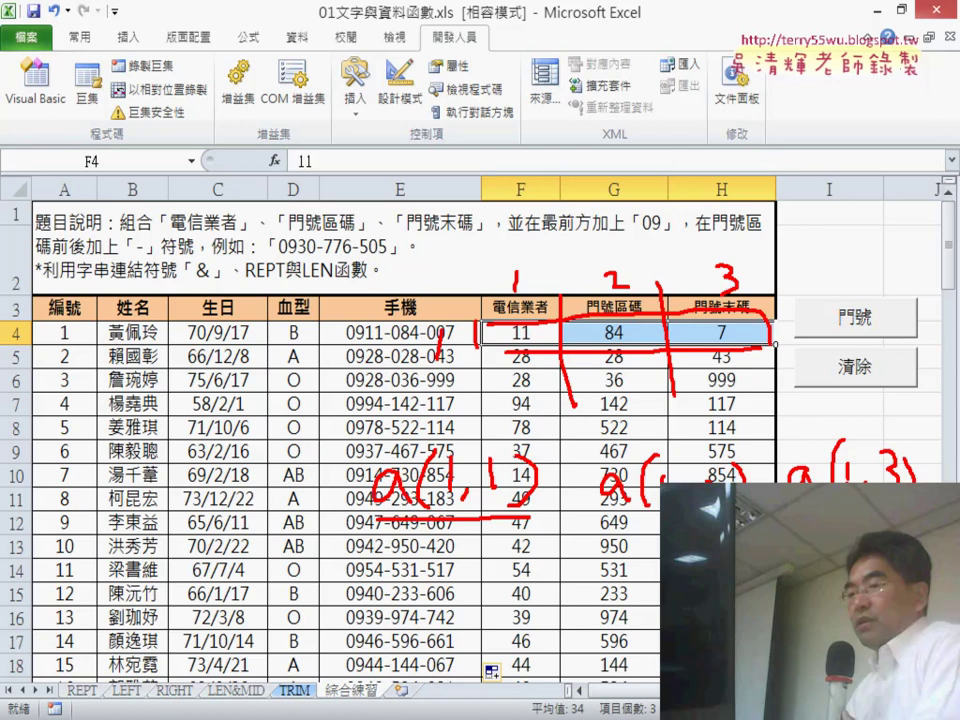
Step: Erase all ink annotations and bring the VBA editor back in front
{"action": "key", "text": "Escape"}
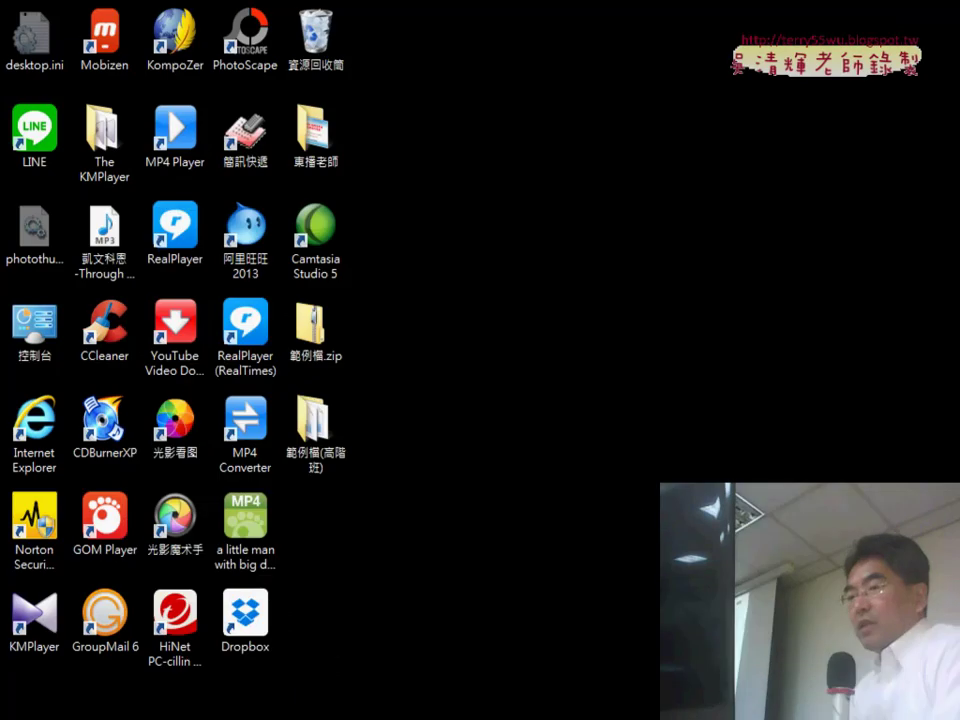
{"action": "left_click", "coordinate": [476, 639]}
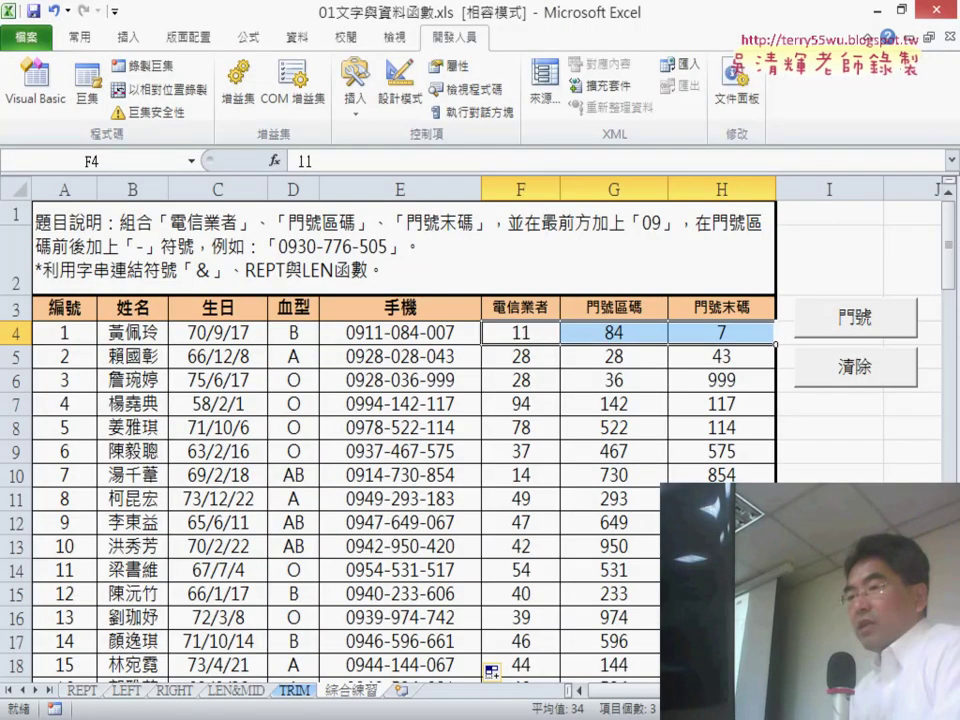
{"action": "left_click", "coordinate": [499, 630]}
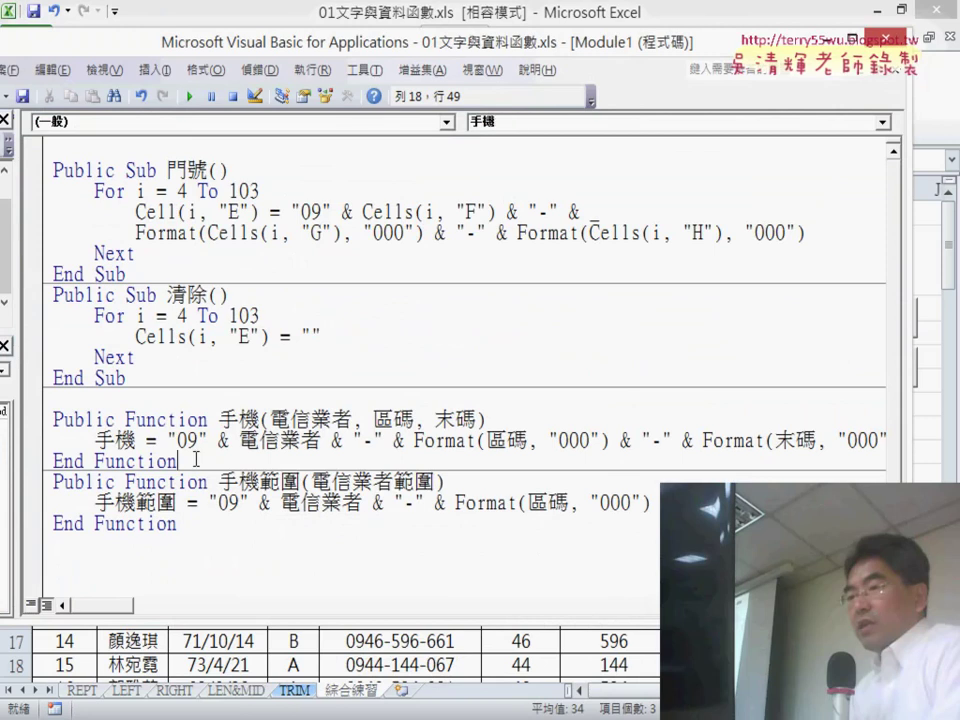
Step: Start a new indented line a= just below the 手機範圍 function header
{"action": "left_click_drag", "start_coordinate": [190, 460], "coordinate": [37, 420]}
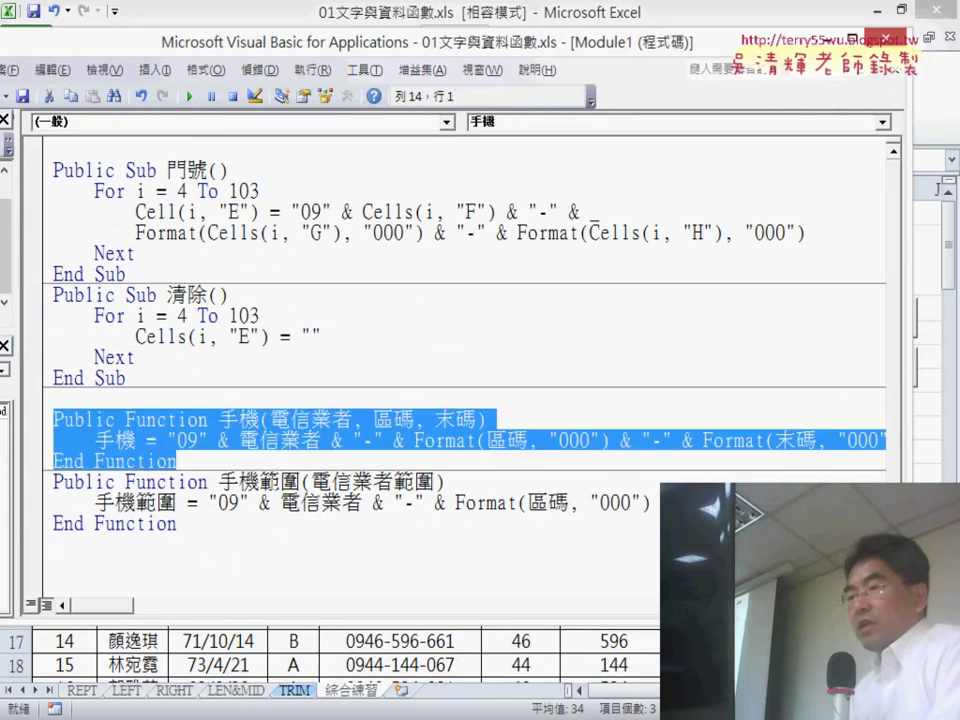
{"action": "left_click", "coordinate": [262, 482]}
{"action": "left_click", "coordinate": [137, 502]}
{"action": "left_click", "coordinate": [376, 500]}
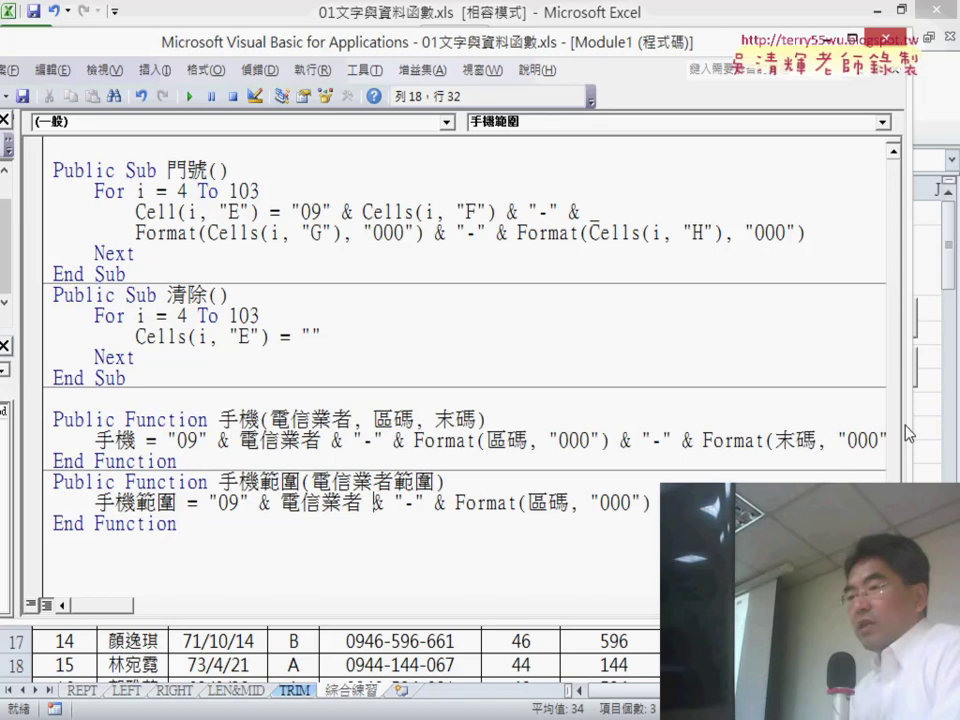
{"action": "left_click", "coordinate": [485, 484]}
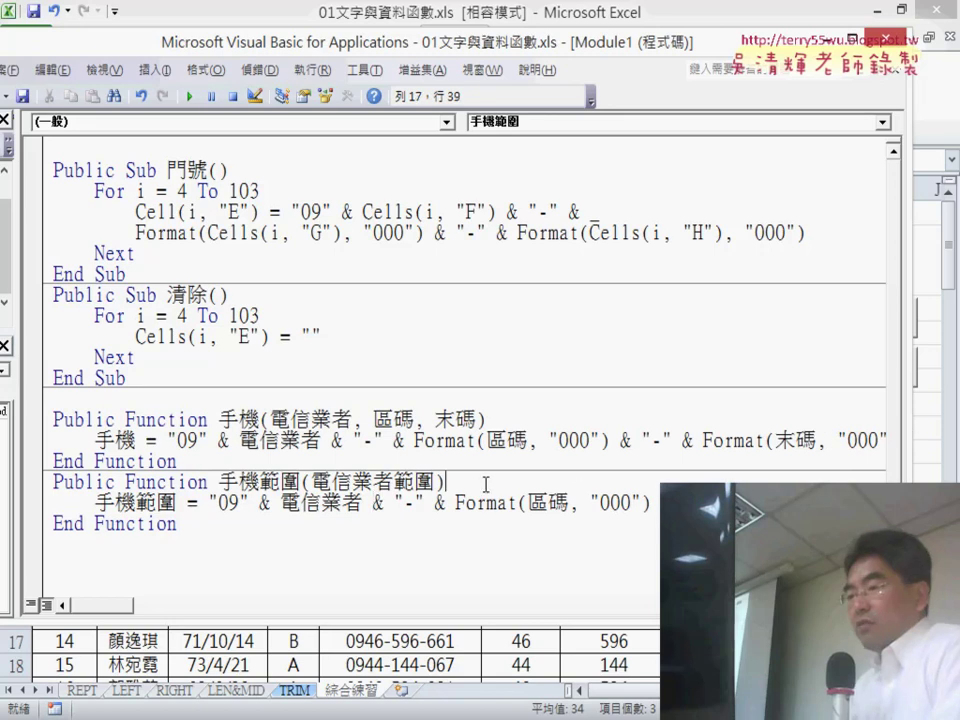
{"action": "key", "text": "Return"}
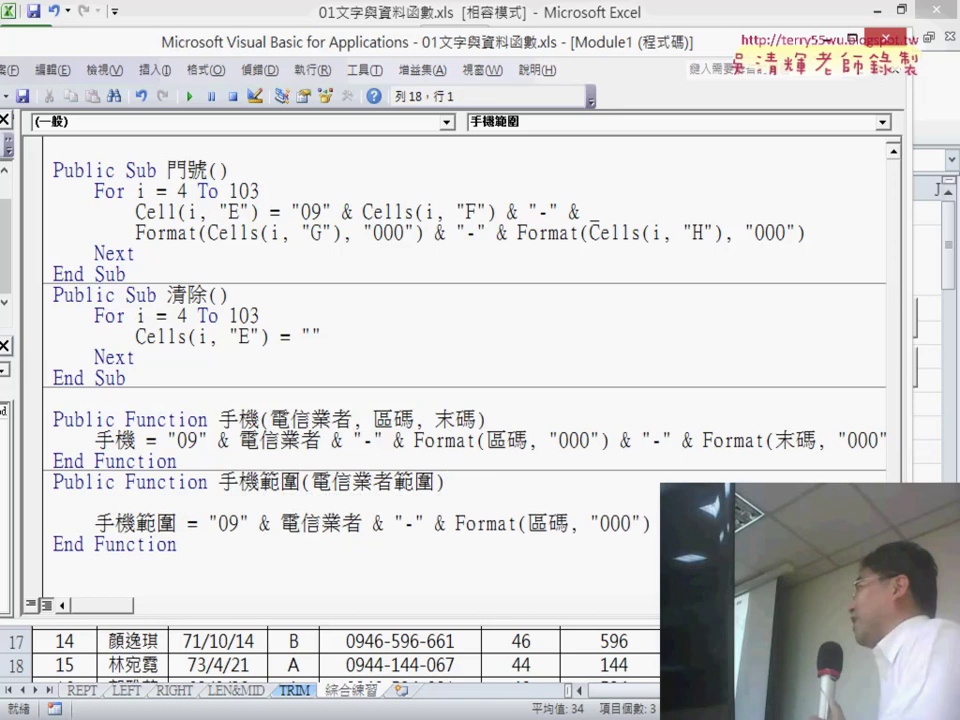
{"action": "key", "text": "Tab"}
{"action": "type", "text": "ㄚ"}
{"action": "key", "text": "BackSpace"}
{"action": "type", "text": "a"}
{"action": "type", "text": "="}
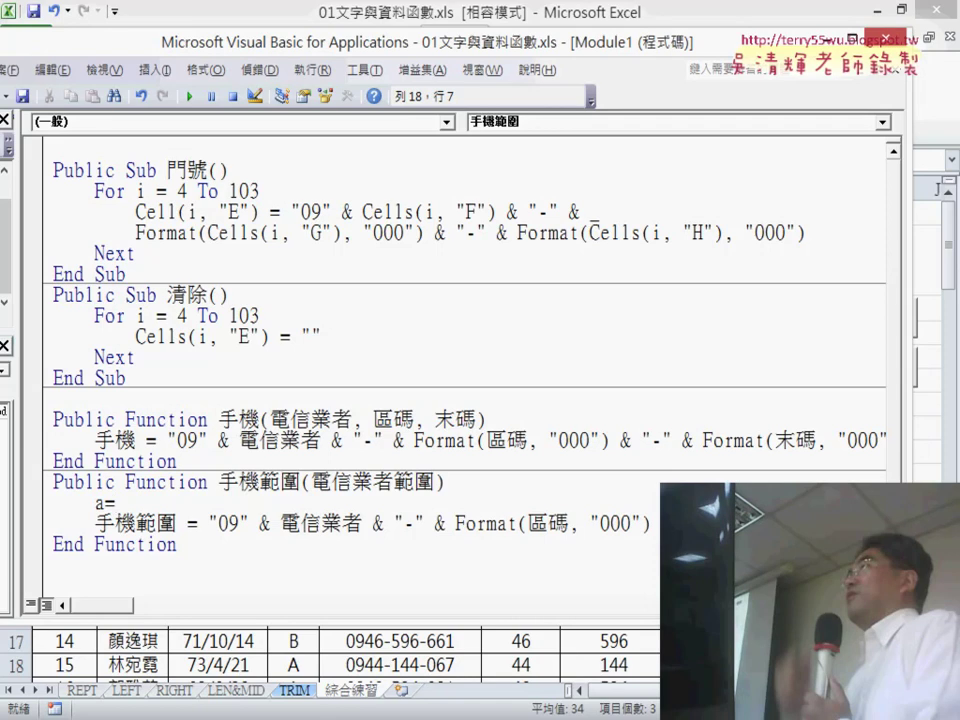
{"action": "left_click", "coordinate": [320, 538]}
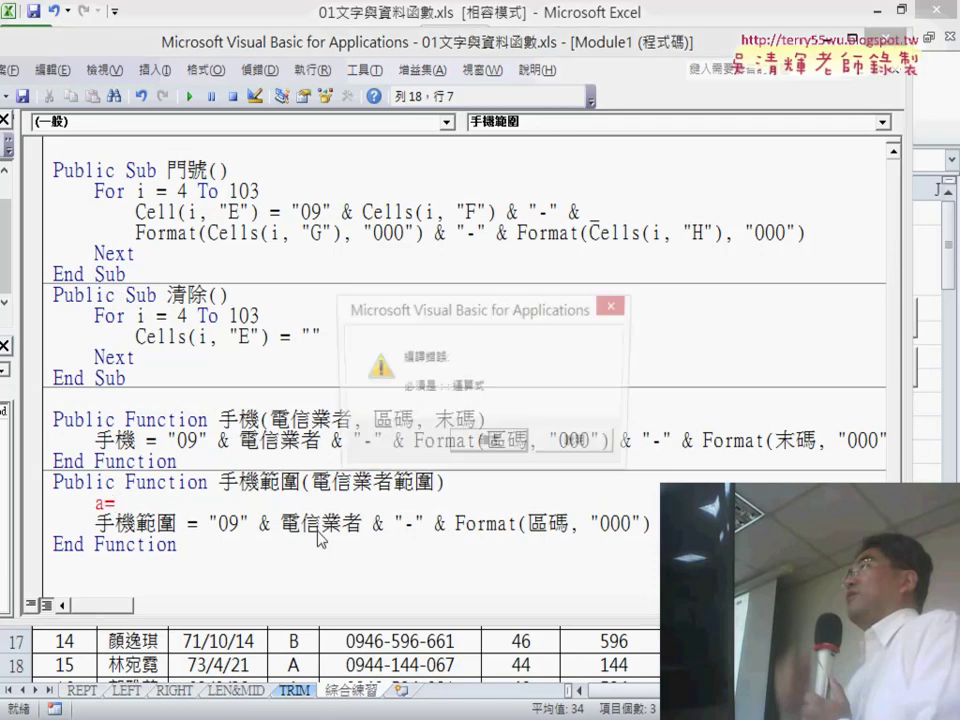
{"action": "key", "text": "Return"}
Step: Complete the new line as a = 電信業者範圍 by pasting the parameter name
{"action": "mouse_move", "coordinate": [310, 483]}
{"action": "left_mouse_down"}
{"action": "mouse_move", "coordinate": [448, 483]}
{"action": "mouse_move", "coordinate": [437, 483]}
{"action": "left_mouse_up"}
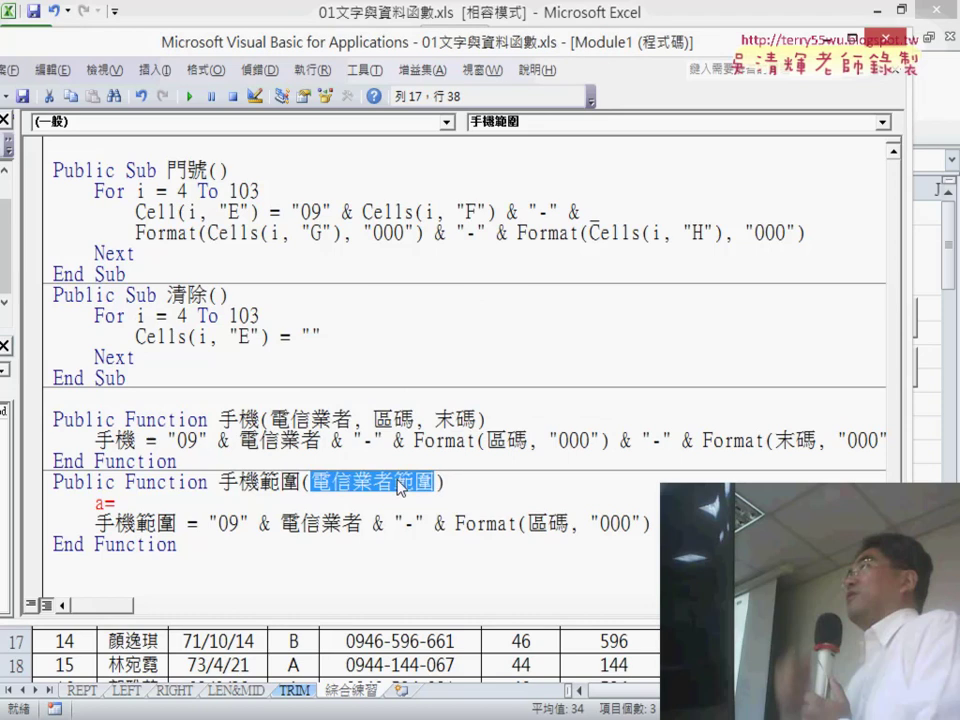
{"action": "key", "text": "ctrl+c"}
{"action": "left_click", "coordinate": [258, 507]}
{"action": "key", "text": "ctrl+v"}
{"action": "left_click_drag", "start_coordinate": [238, 503], "coordinate": [140, 501]}
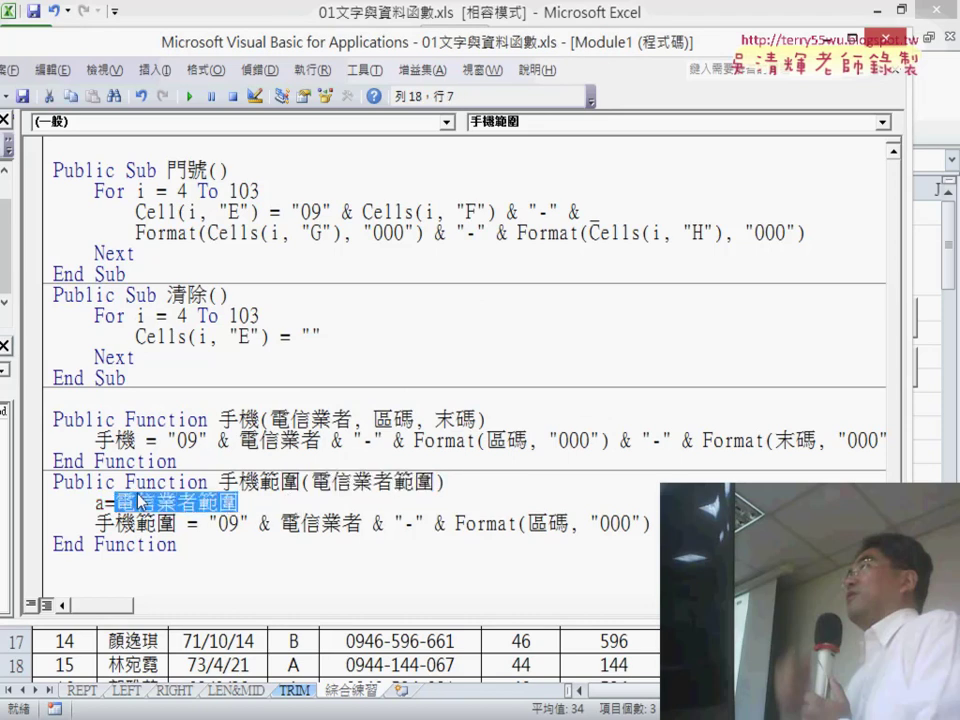
{"action": "key", "text": "Left"}
{"action": "key", "text": "shift+Left"}
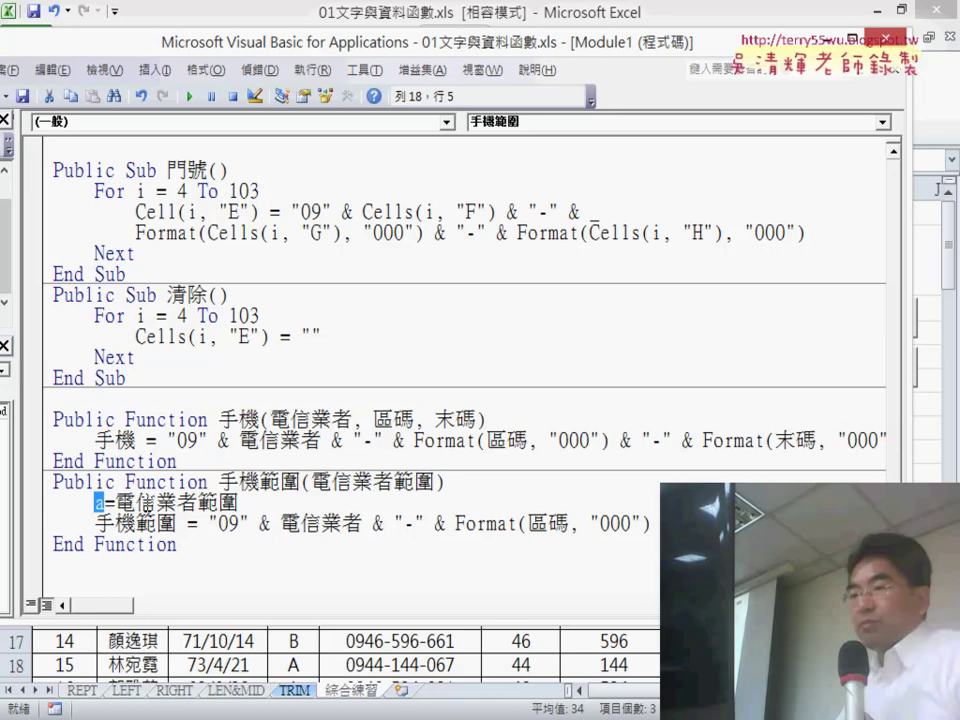
Step: Replace 電信業者 with a(1,1) in the function's return expression
{"action": "left_click_drag", "start_coordinate": [280, 523], "coordinate": [362, 524]}
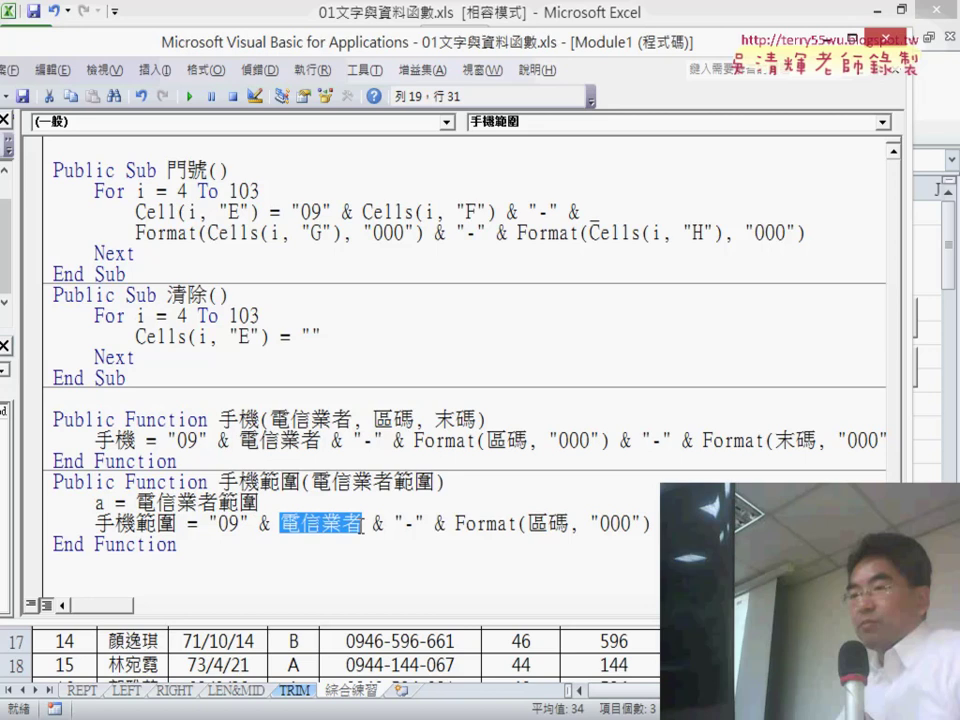
{"action": "type", "text": "a("}
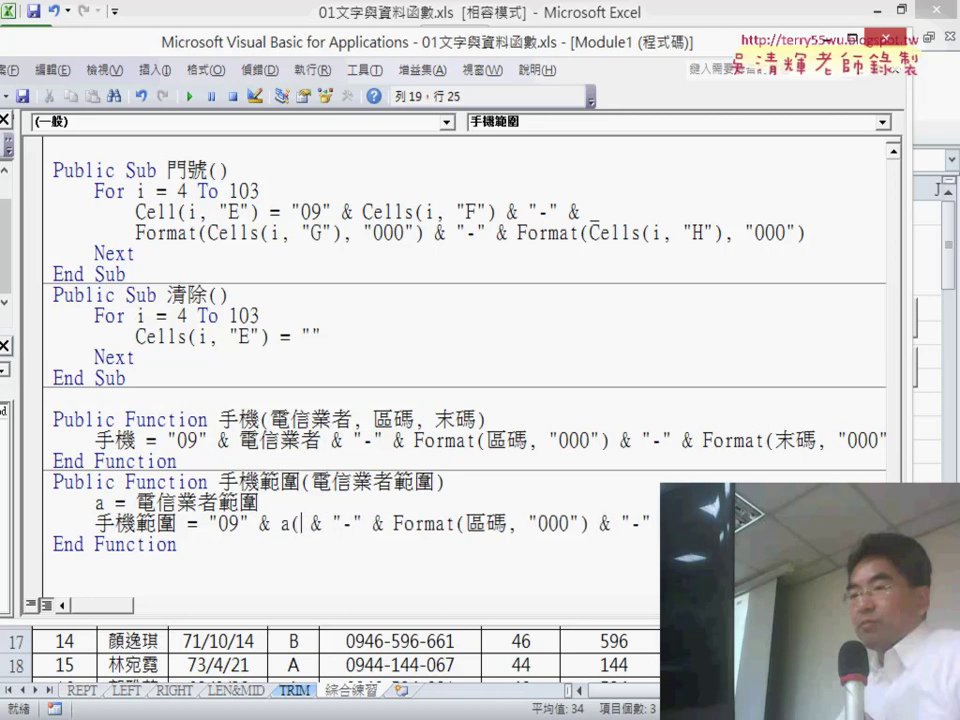
{"action": "type", "text": "1,"}
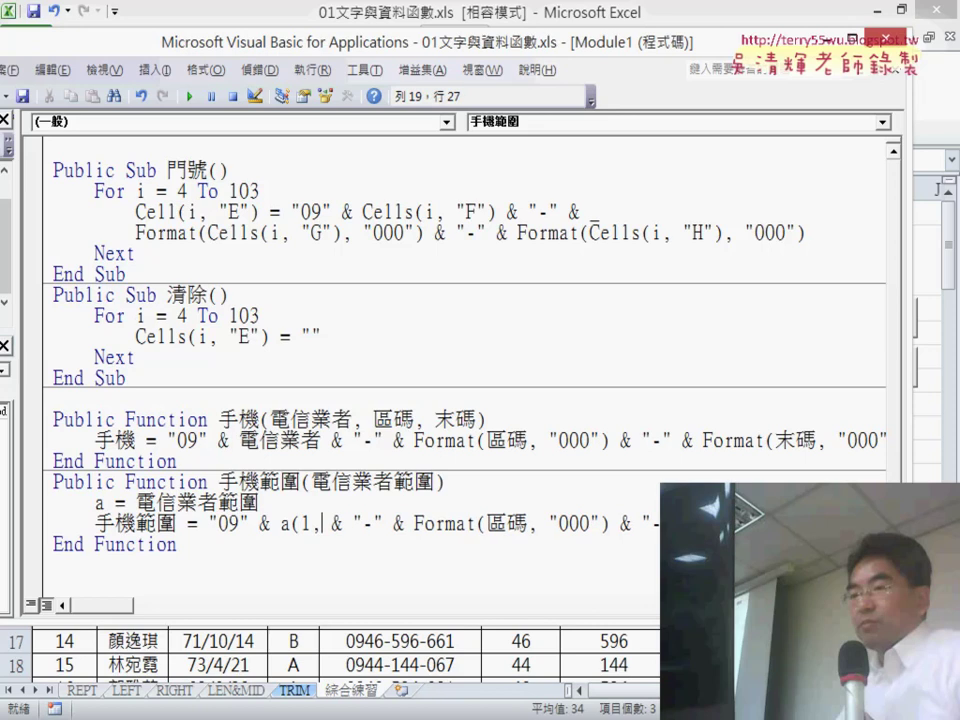
{"action": "type", "text": "1)"}
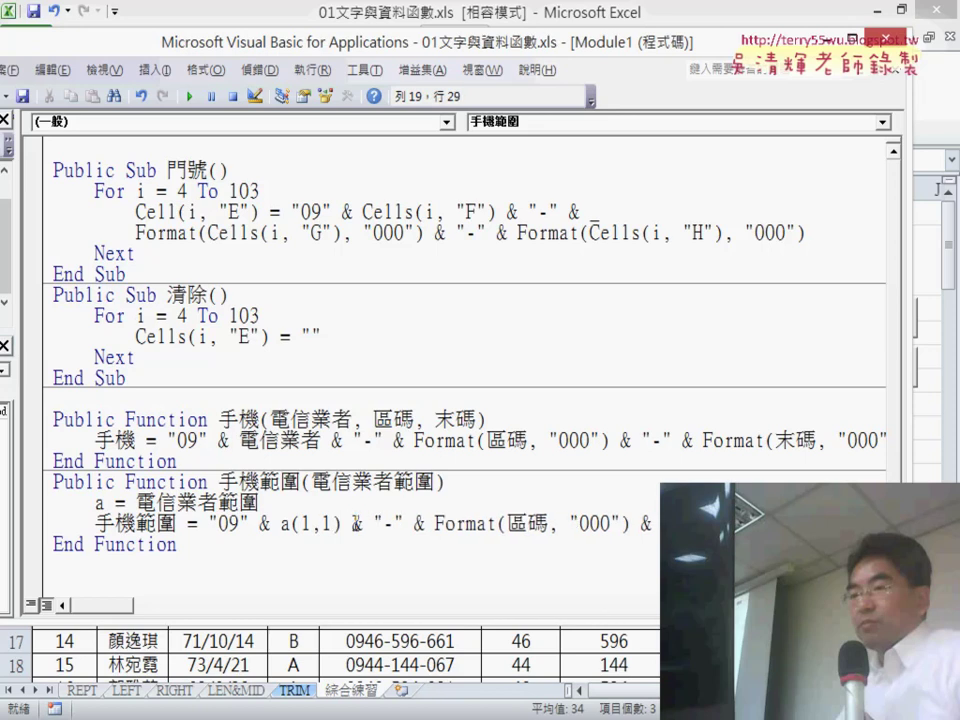
{"action": "mouse_move", "coordinate": [352, 523]}
{"action": "left_mouse_down"}
{"action": "mouse_move", "coordinate": [284, 524]}
{"action": "mouse_move", "coordinate": [341, 524]}
{"action": "left_mouse_up"}
{"action": "left_click", "coordinate": [285, 527]}
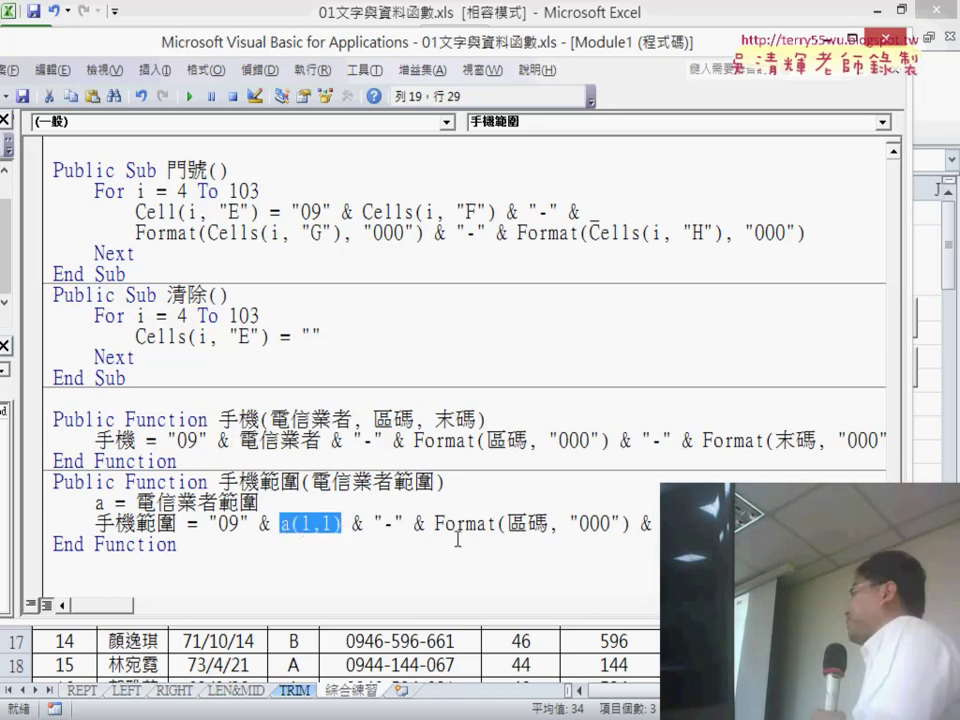
Step: Replace 區碼 inside Format with a(1,2) in the return line
{"action": "left_click_drag", "start_coordinate": [507, 524], "coordinate": [548, 524]}
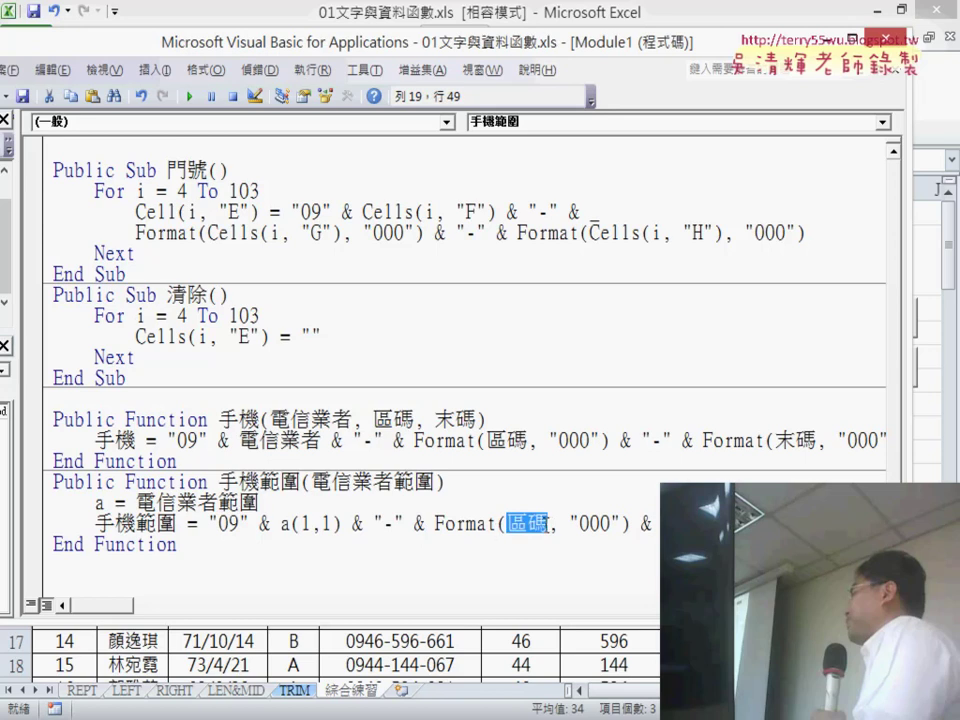
{"action": "key", "text": "ctrl+v"}
{"action": "double_click", "coordinate": [555, 523]}
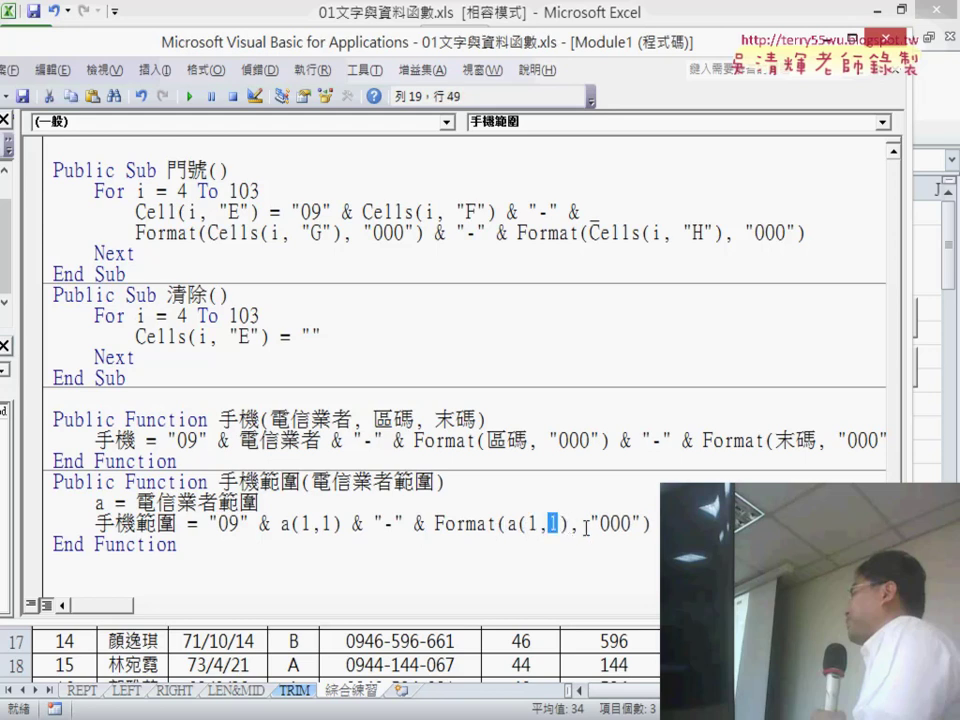
{"action": "type", "text": "2"}
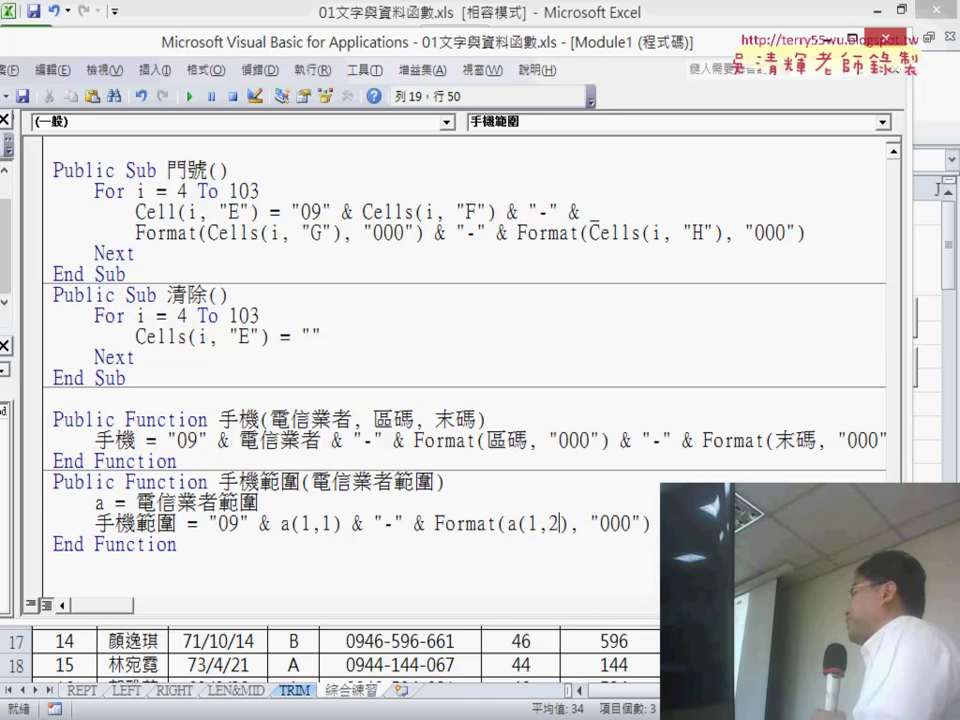
{"action": "key", "text": "End"}
{"action": "type", "text": "&"}
{"action": "key", "text": "BackSpace"}
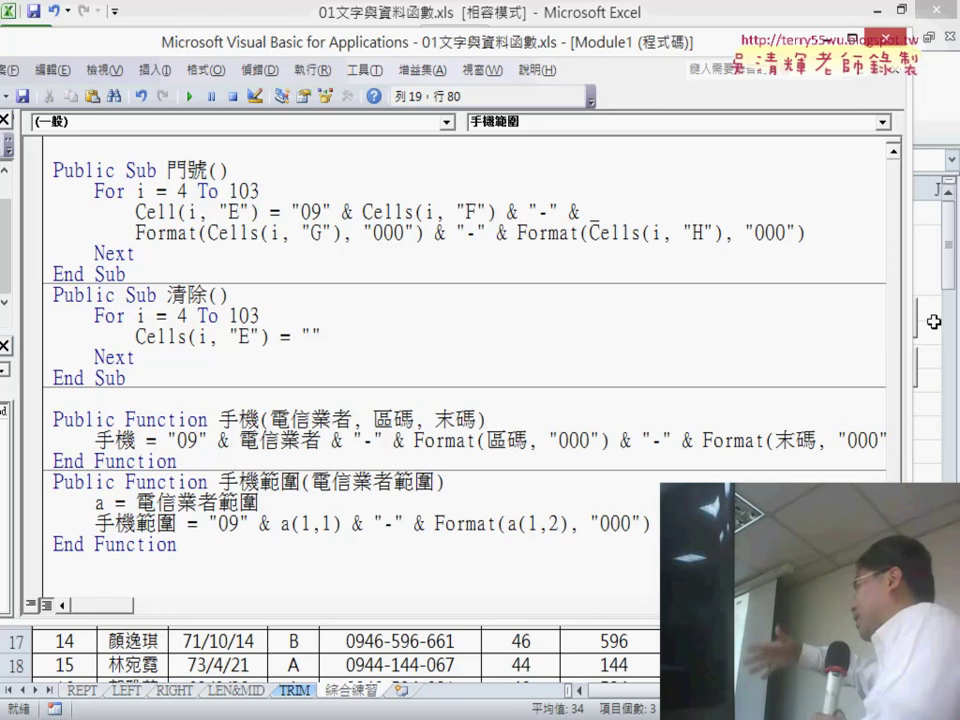
{"action": "mouse_move", "coordinate": [268, 523]}
{"action": "left_mouse_down"}
{"action": "mouse_move", "coordinate": [263, 512]}
{"action": "mouse_move", "coordinate": [101, 510]}
{"action": "left_mouse_up"}
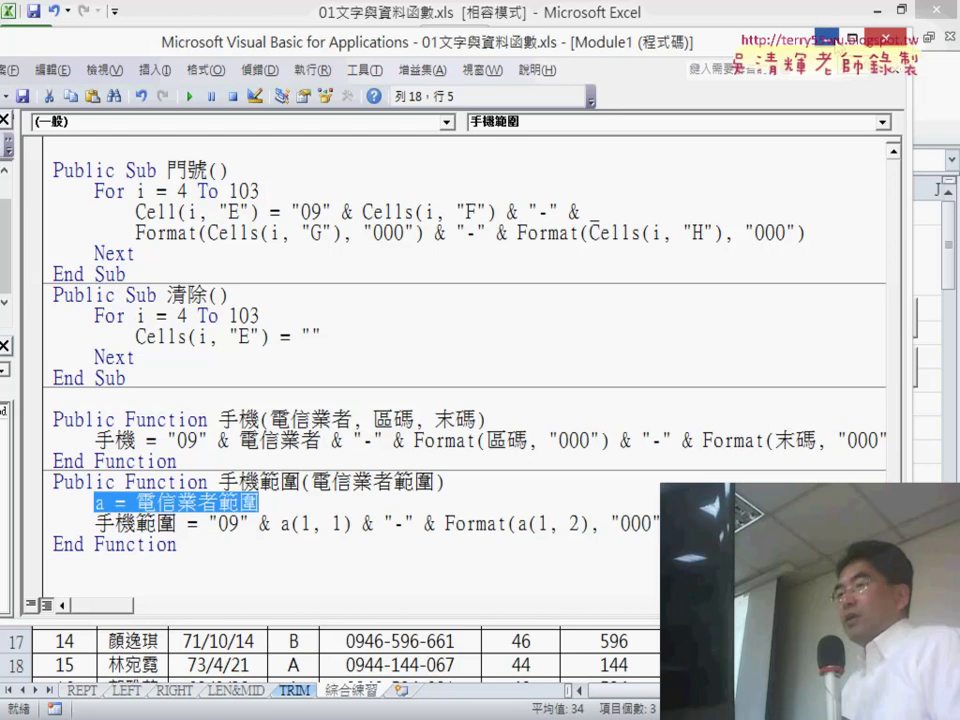
Step: Switch from the code back to the Excel worksheet with Alt+F11
{"action": "key", "text": "alt+F11"}
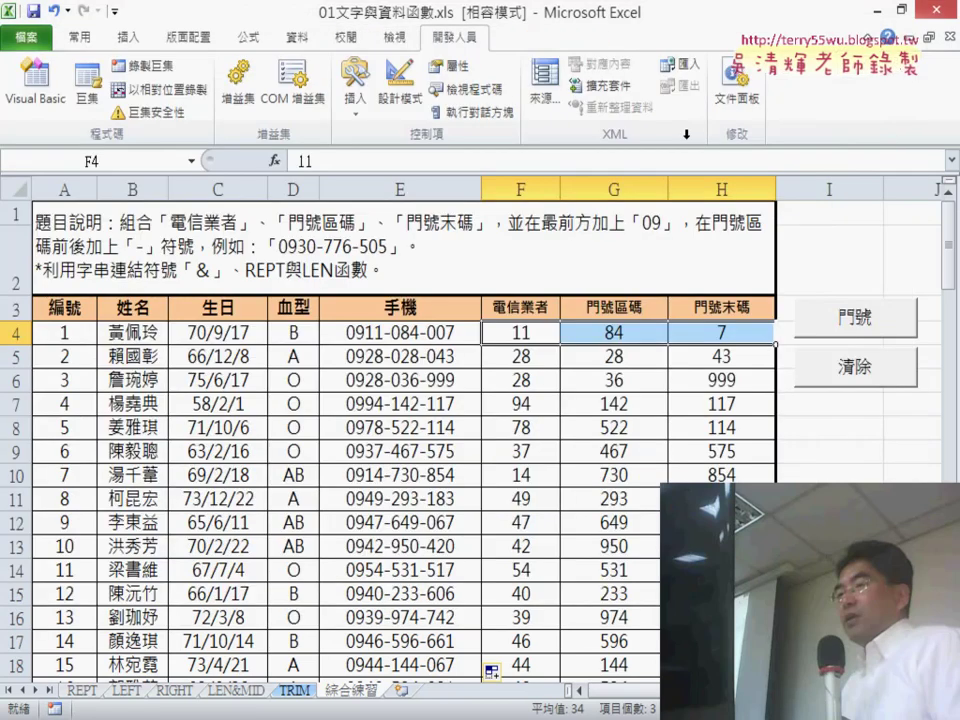
Step: Clear the 手機 column and insert the user-defined 手機範圍 function into E4
{"action": "left_click", "coordinate": [856, 370]}
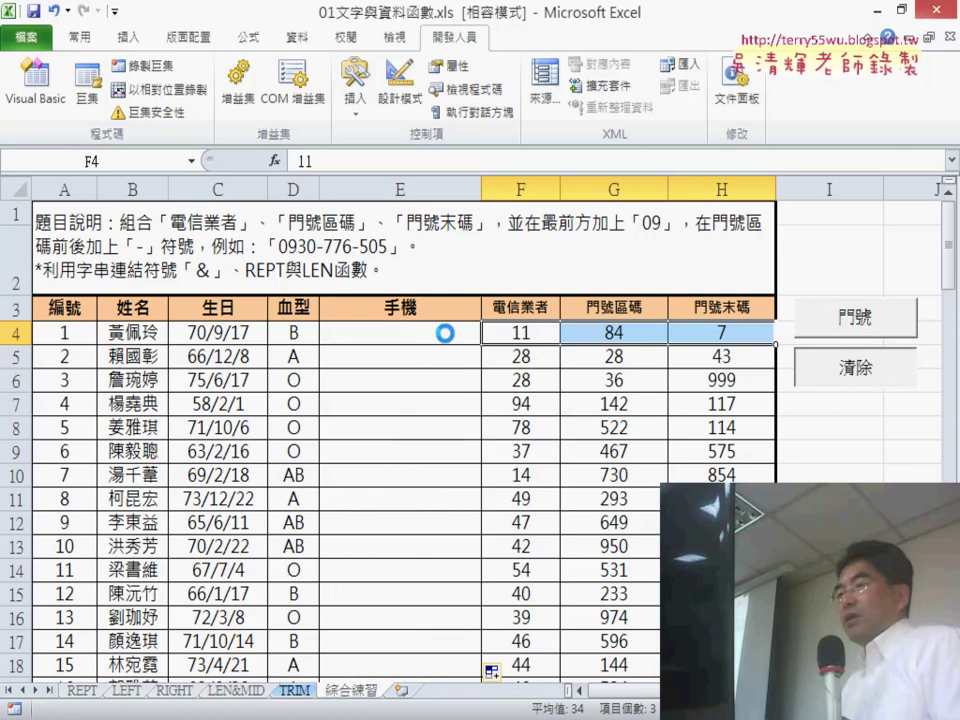
{"action": "left_click", "coordinate": [445, 333]}
{"action": "left_click", "coordinate": [274, 160]}
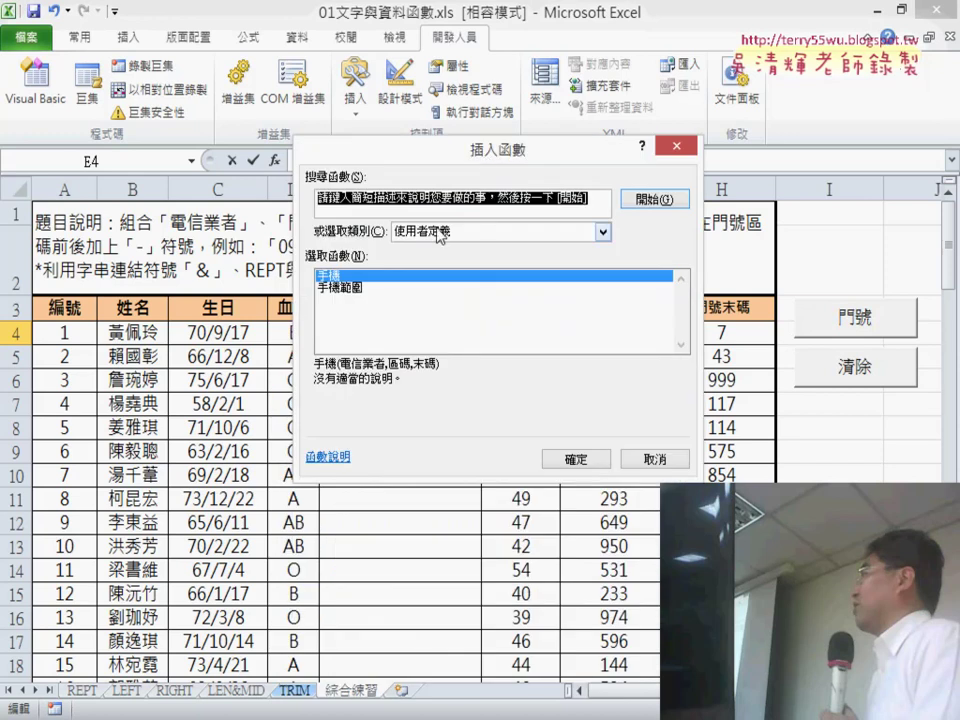
{"action": "left_click", "coordinate": [330, 287]}
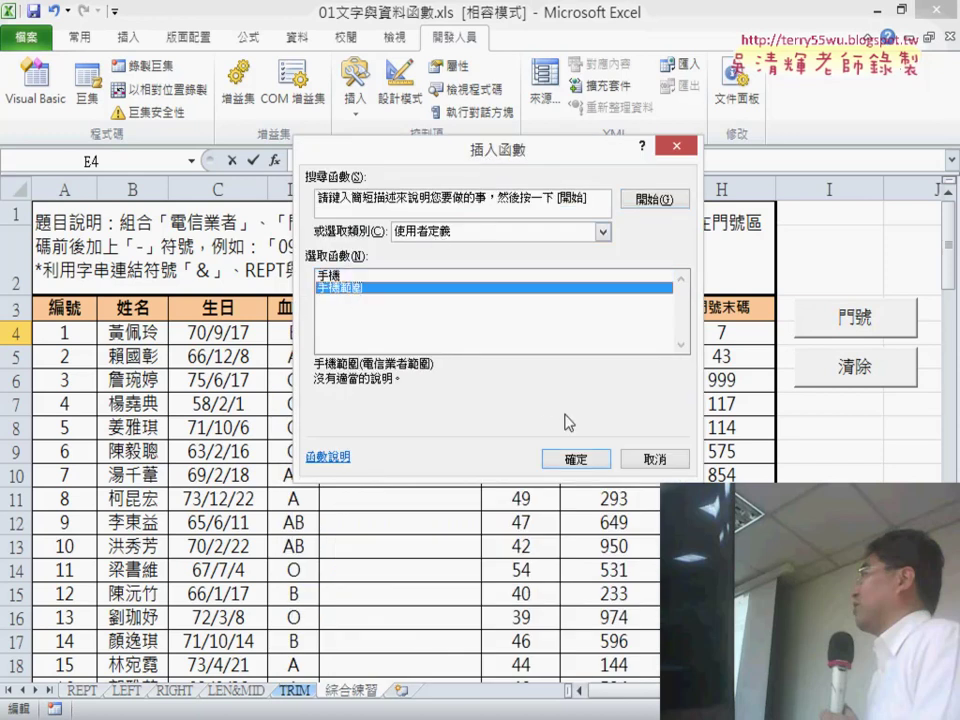
{"action": "left_click", "coordinate": [576, 459]}
Step: Give 手機範圍 the range F4:H4 and fill the formula down the 手機 column
{"action": "left_click_drag", "start_coordinate": [503, 162], "coordinate": [492, 405]}
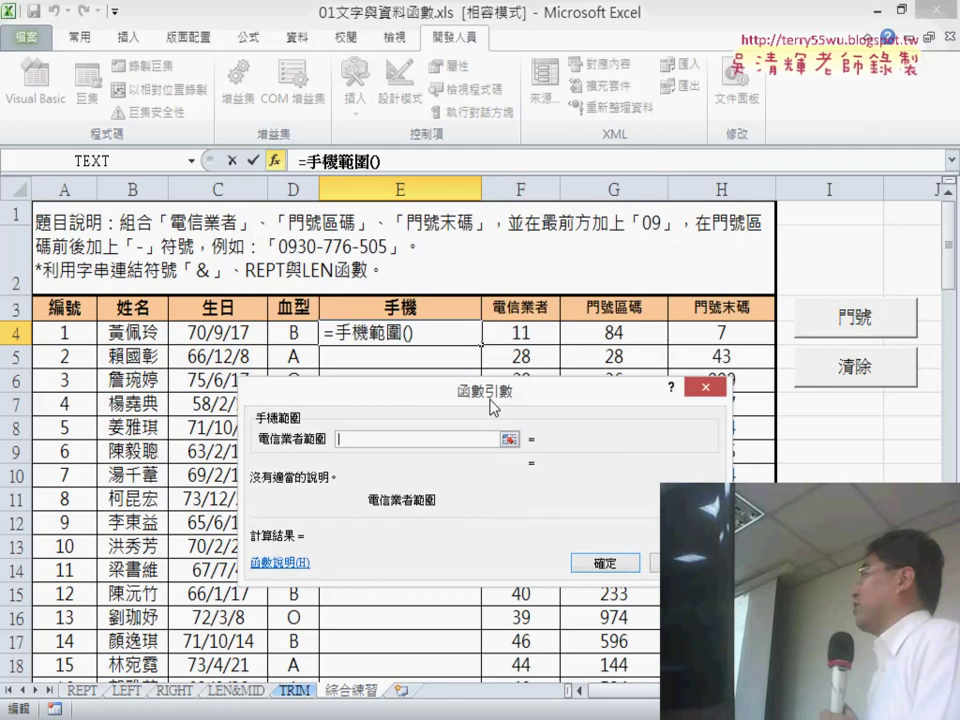
{"action": "left_click_drag", "start_coordinate": [505, 332], "coordinate": [720, 332]}
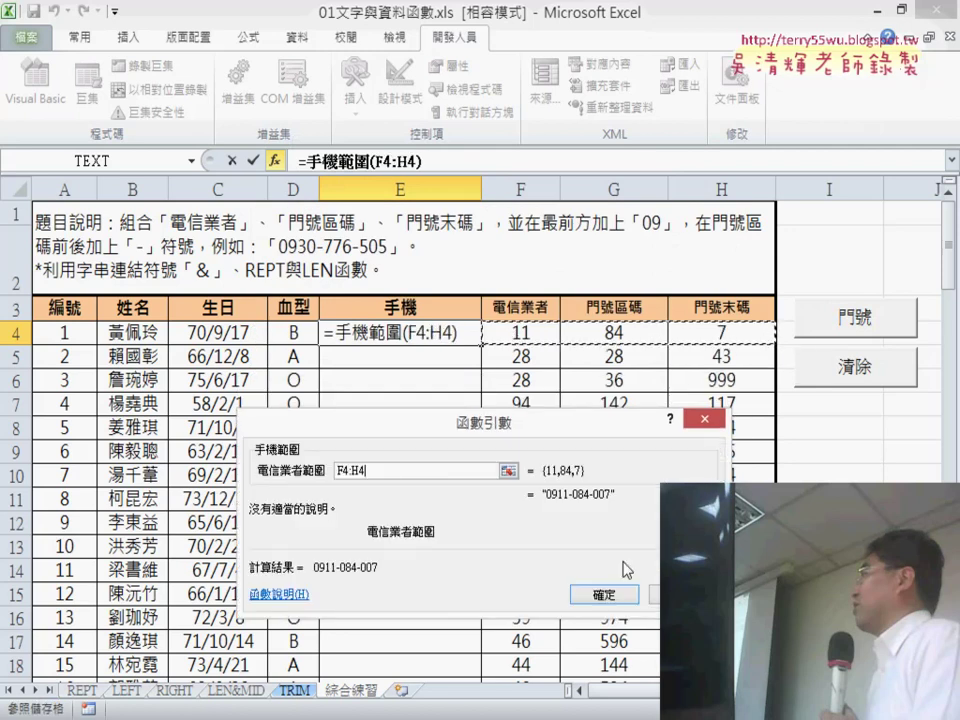
{"action": "left_click", "coordinate": [603, 596]}
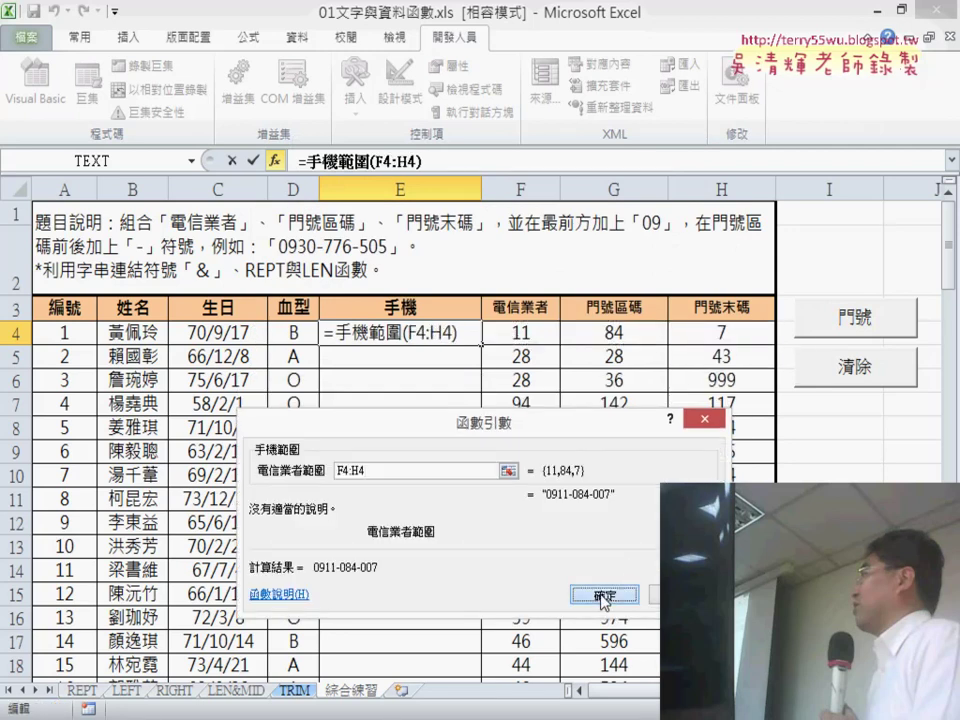
{"action": "double_click", "coordinate": [481, 344]}
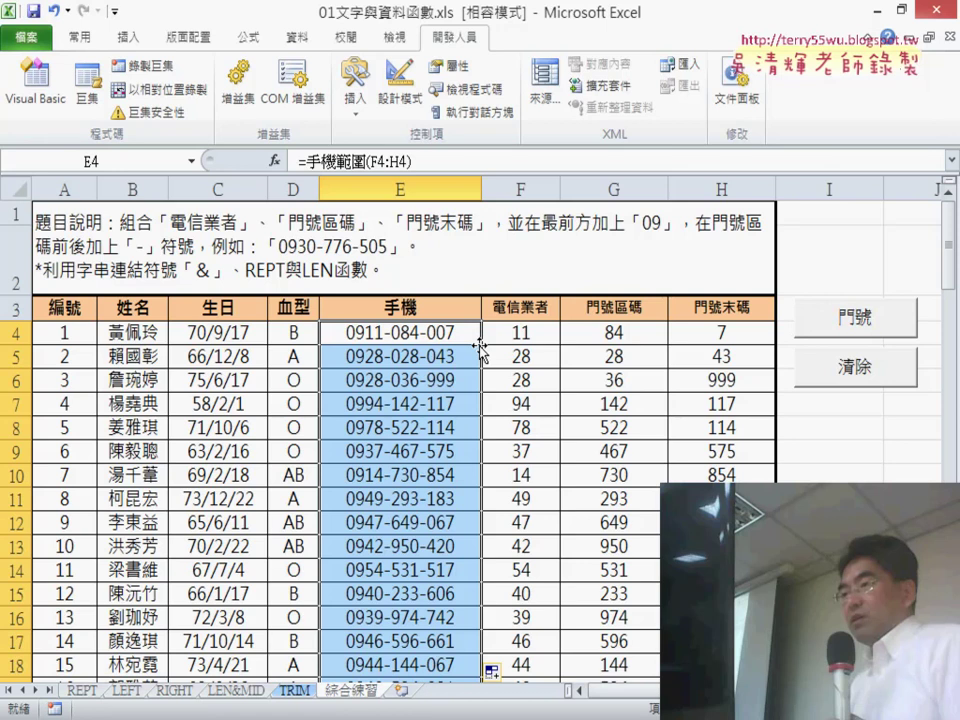
Step: Run the 門號 macro, correcting Cell to Cells after the compile error, then close the editor
{"action": "left_click", "coordinate": [808, 322]}
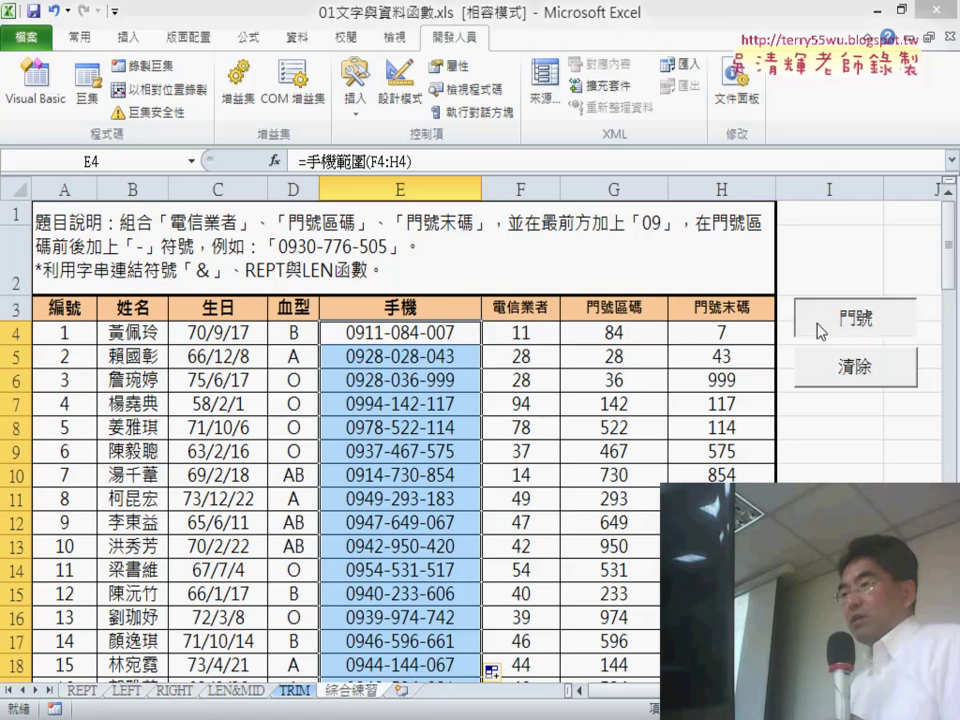
{"action": "left_click", "coordinate": [509, 452]}
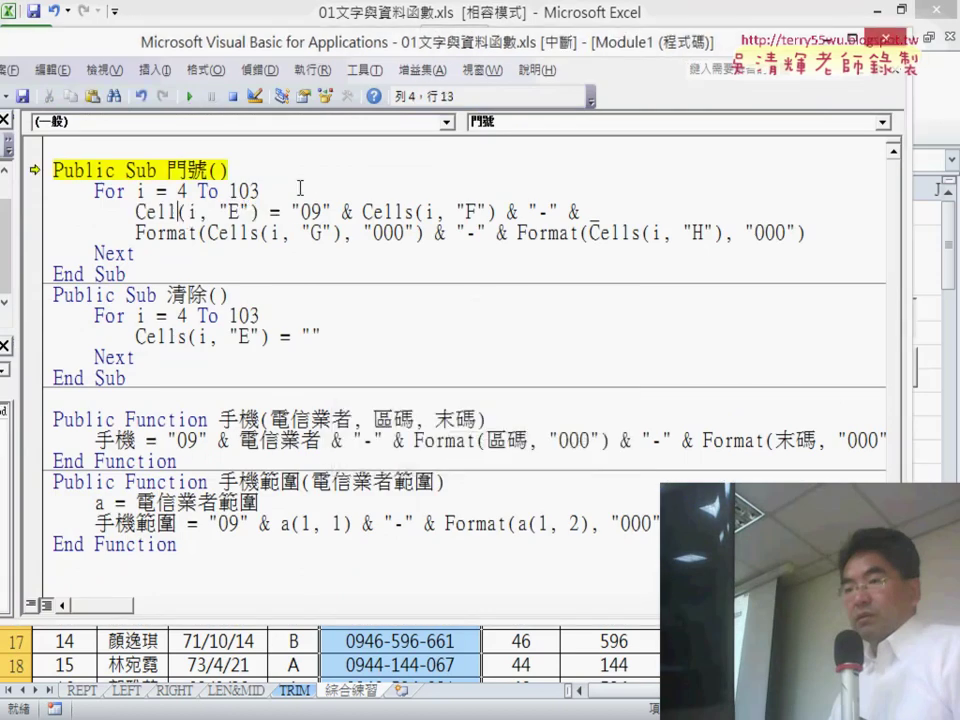
{"action": "type", "text": "s"}
{"action": "left_click", "coordinate": [188, 96]}
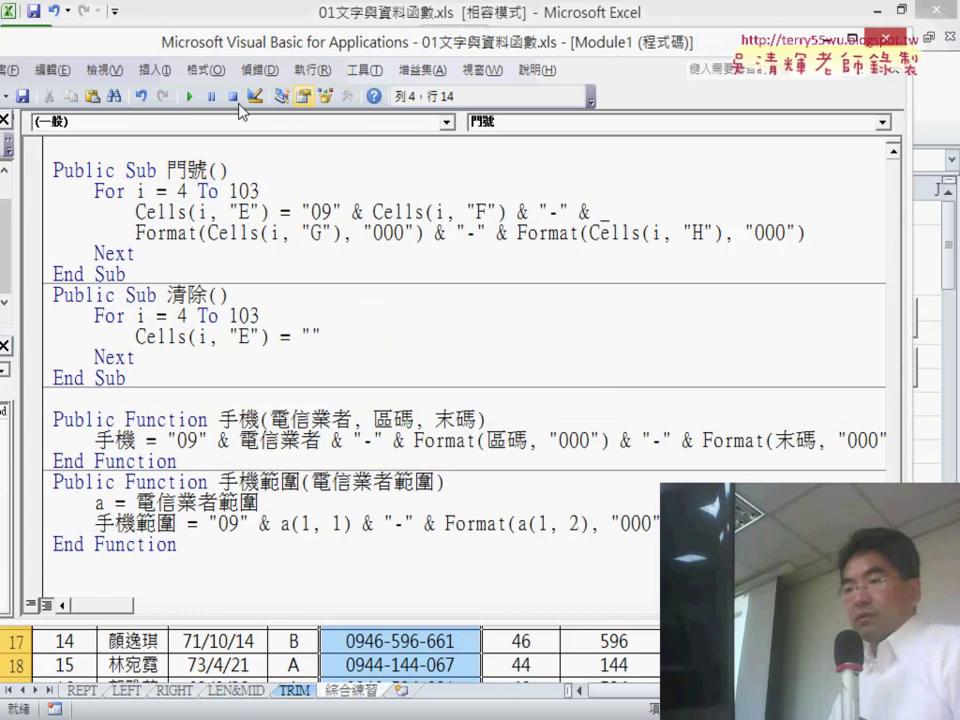
{"action": "left_click", "coordinate": [885, 40]}
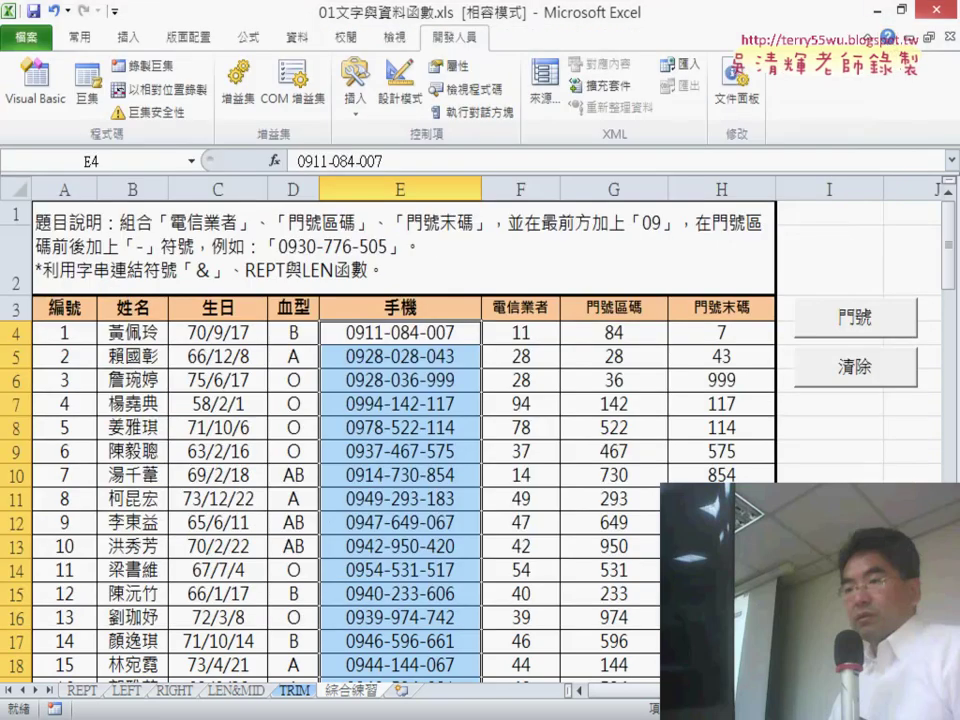
Step: Switch to the Google Docs code notes and scroll to the 'VBA主要可以分為兩種型式' section
{"action": "left_click", "coordinate": [320, 640]}
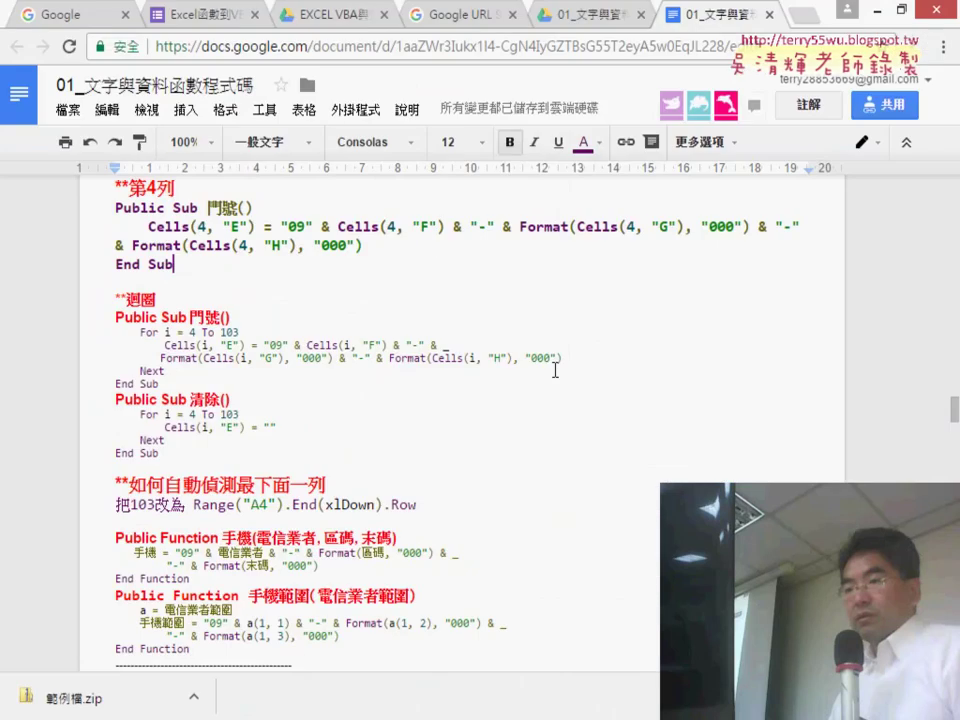
{"action": "scroll", "coordinate": [555, 369], "scroll_direction": "down", "scroll_amount": 4}
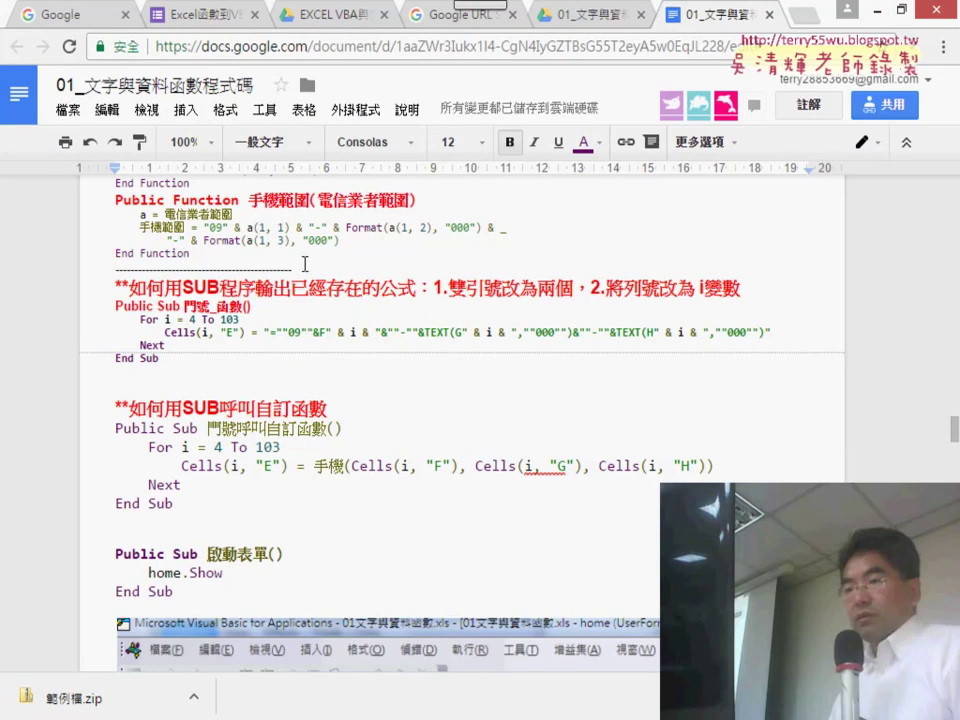
{"action": "scroll", "coordinate": [304, 264], "scroll_direction": "down", "scroll_amount": 4}
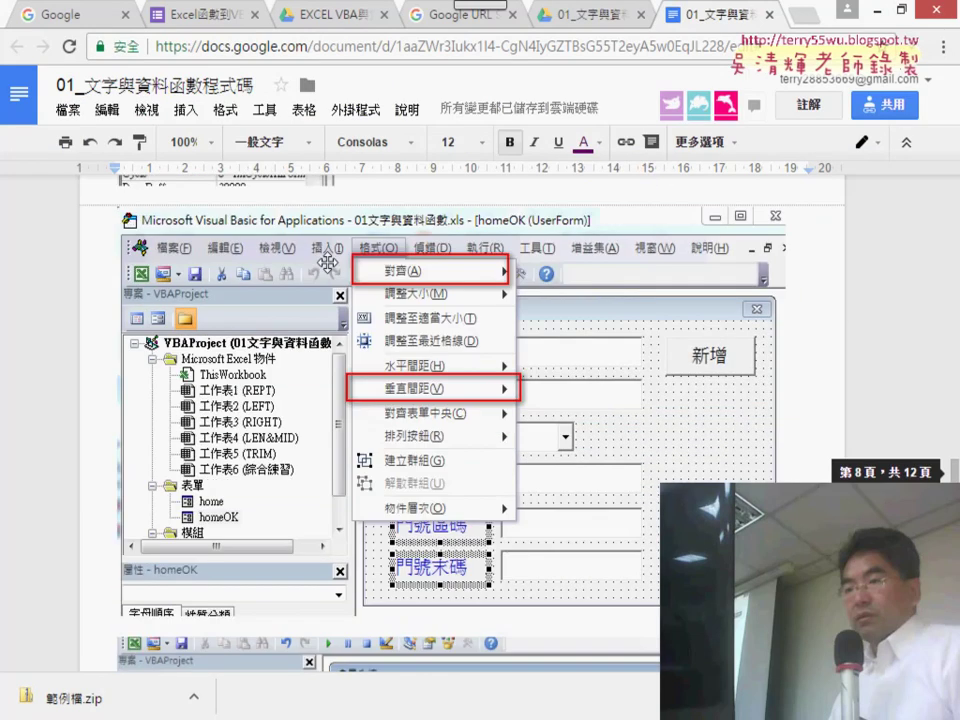
{"action": "scroll", "coordinate": [328, 262], "scroll_direction": "down", "scroll_amount": 5}
{"action": "scroll", "coordinate": [328, 262], "scroll_direction": "up", "scroll_amount": 5}
{"action": "scroll", "coordinate": [328, 262], "scroll_direction": "up", "scroll_amount": 5}
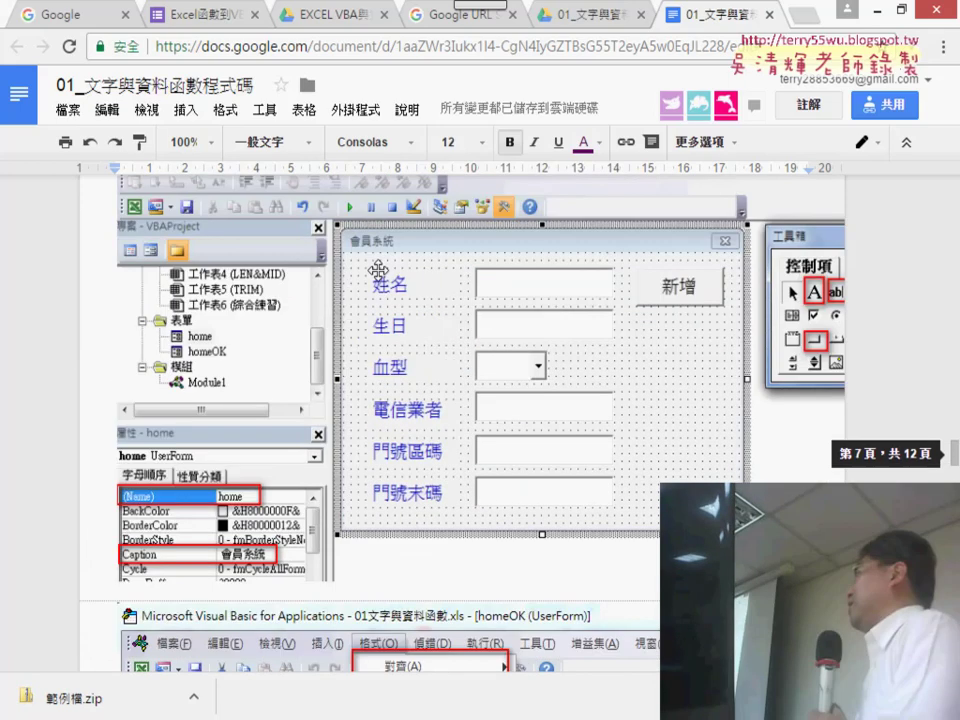
{"action": "scroll", "coordinate": [400, 272], "scroll_direction": "up", "scroll_amount": 5}
{"action": "scroll", "coordinate": [410, 274], "scroll_direction": "up", "scroll_amount": 5}
{"action": "scroll", "coordinate": [410, 274], "scroll_direction": "up", "scroll_amount": 4}
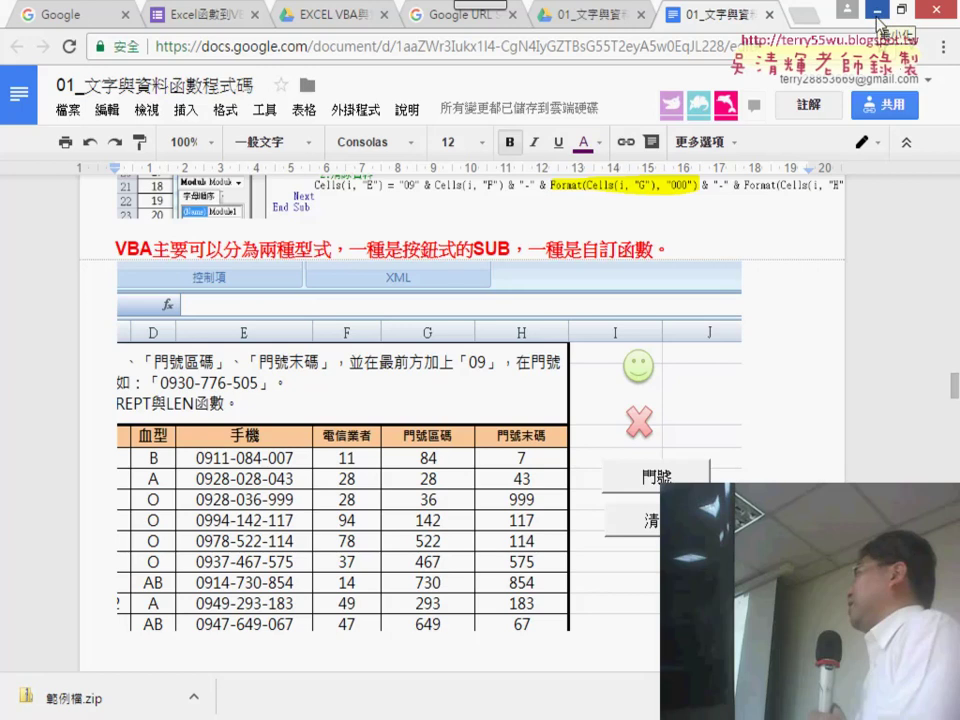
Step: Minimize Chrome to bring back the Excel workbook with the filled 手機 column
{"action": "left_click", "coordinate": [879, 20]}
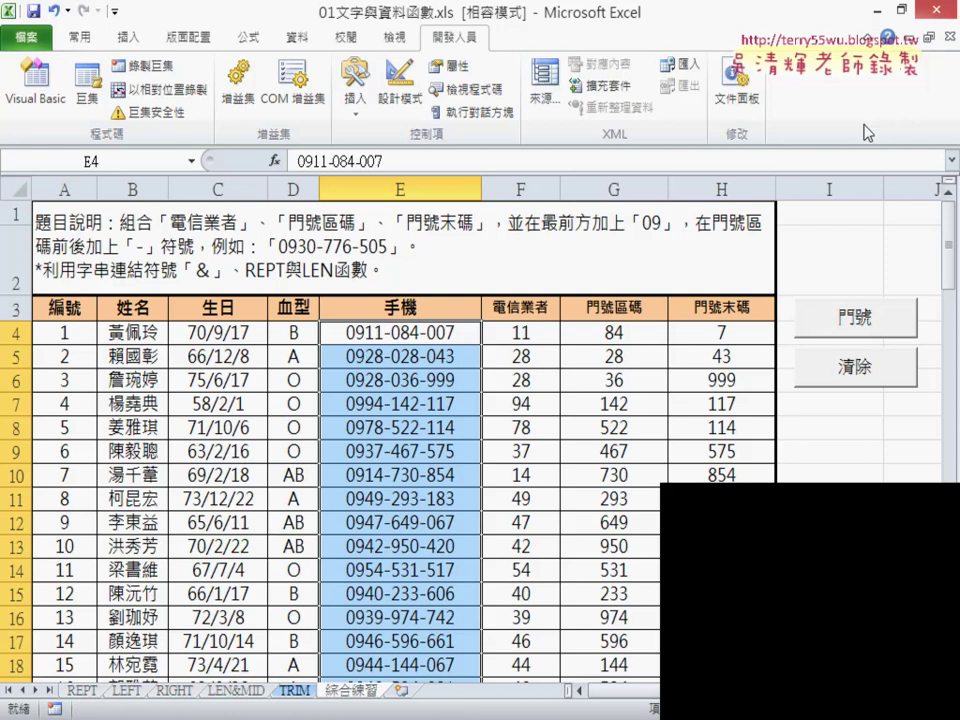
Step: Close 01文字與資料函數.xls with its changes saved, then bring up the File Explorer window
{"action": "left_click", "coordinate": [937, 8]}
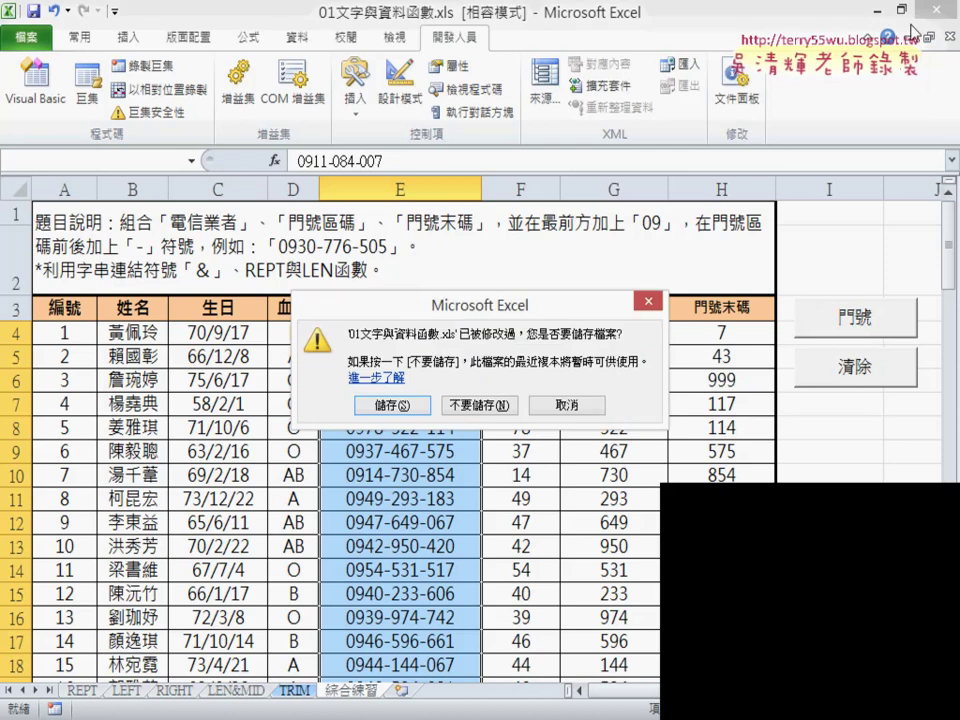
{"action": "left_click", "coordinate": [392, 405]}
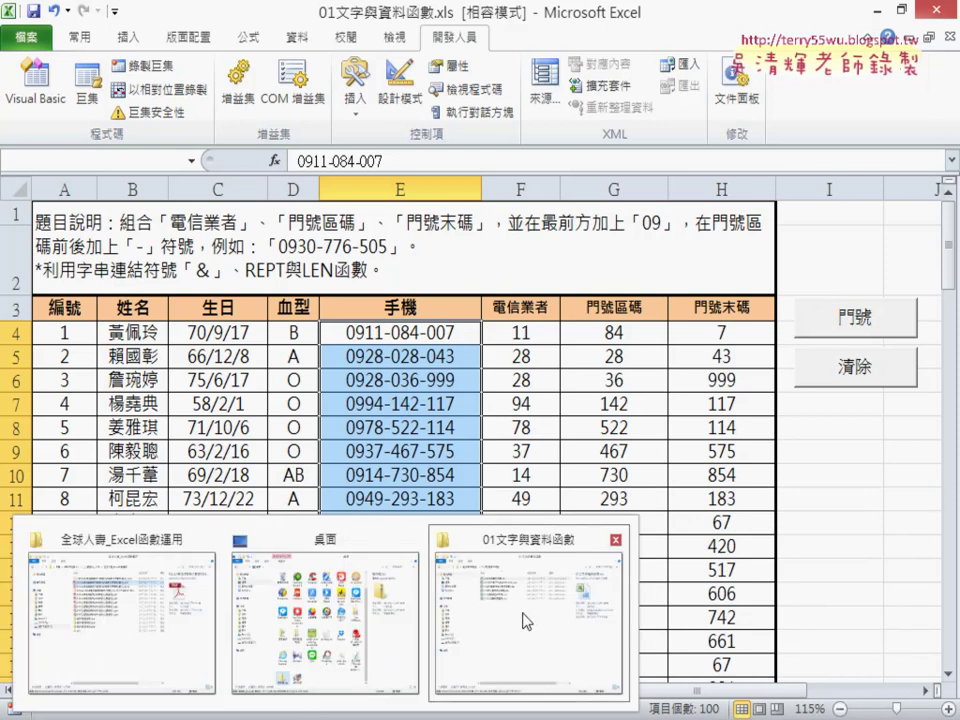
{"action": "left_click", "coordinate": [525, 615]}
Step: Go back to 範例檔(高階班) and open 02邏輯函數.xls from the 02邏輯函數 folder
{"action": "left_click", "coordinate": [18, 64]}
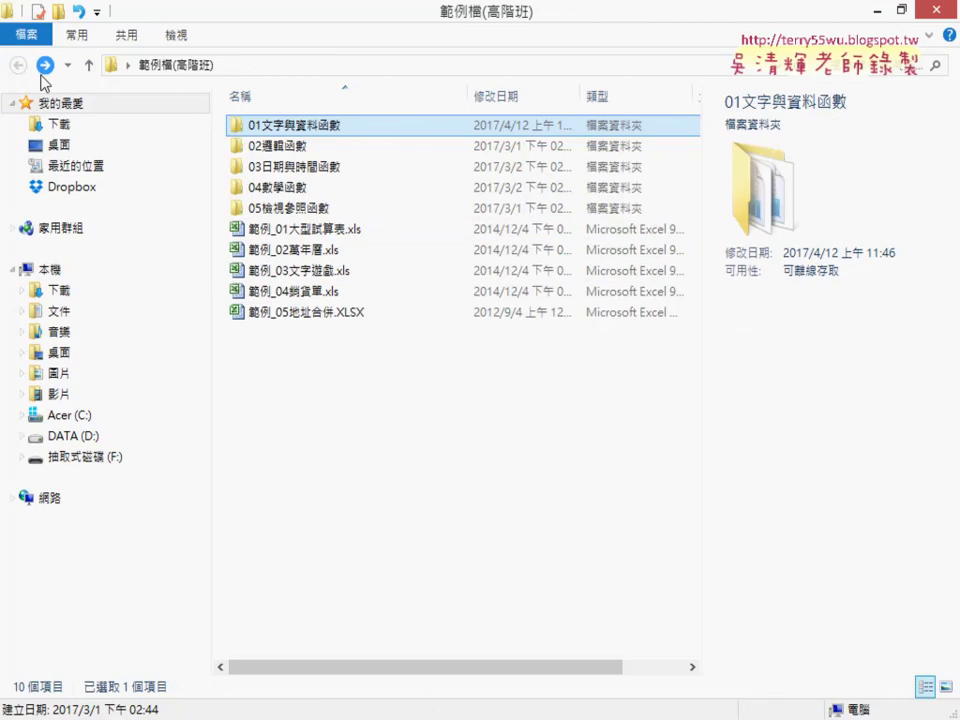
{"action": "double_click", "coordinate": [298, 148]}
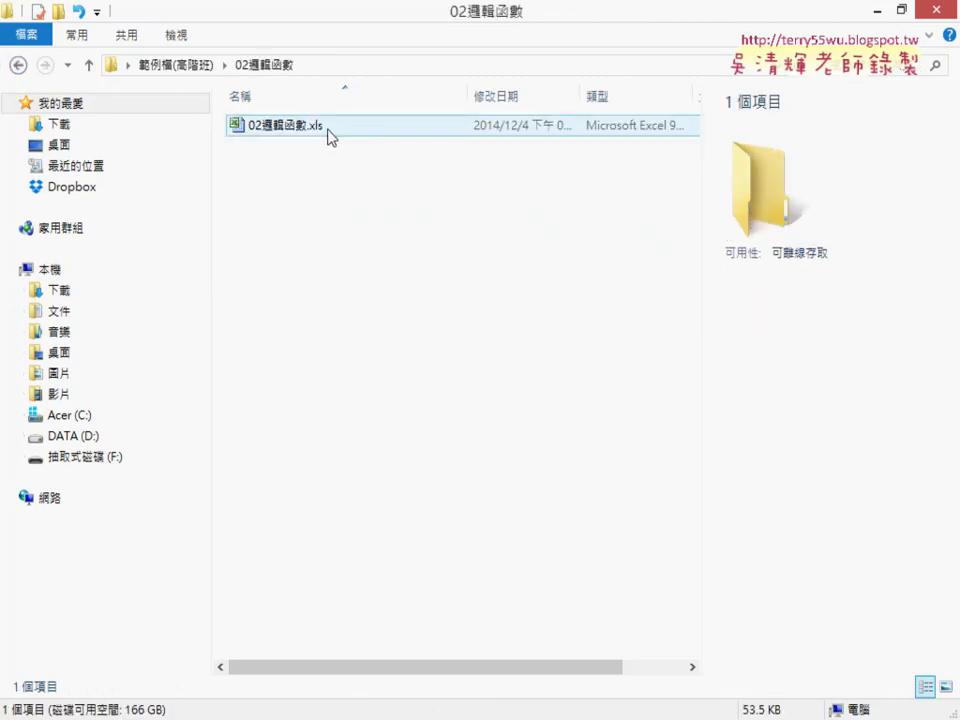
{"action": "double_click", "coordinate": [328, 137]}
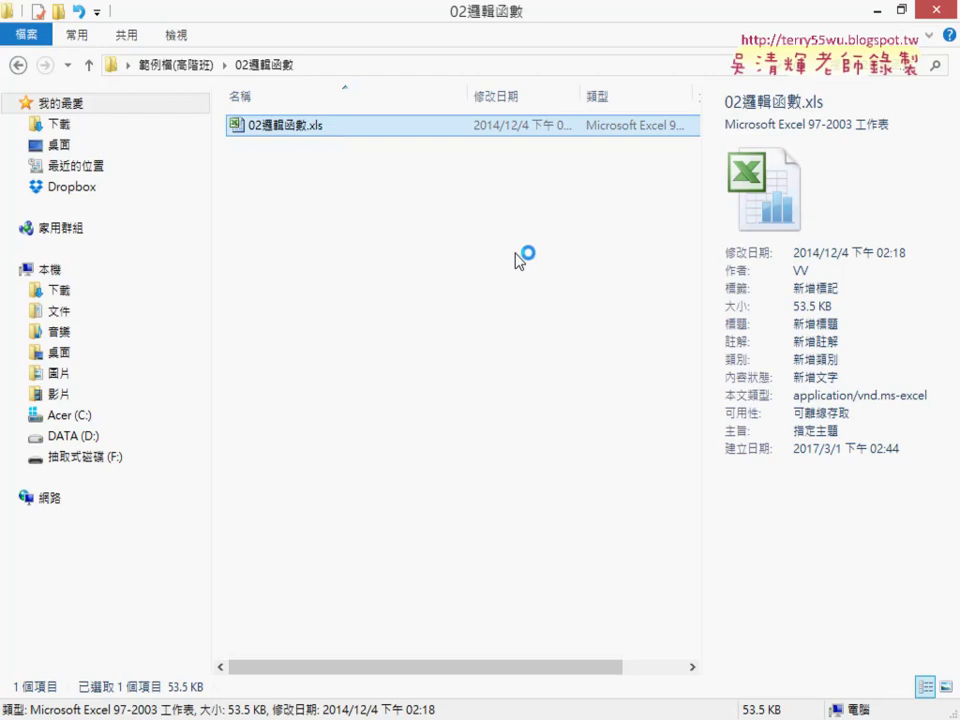